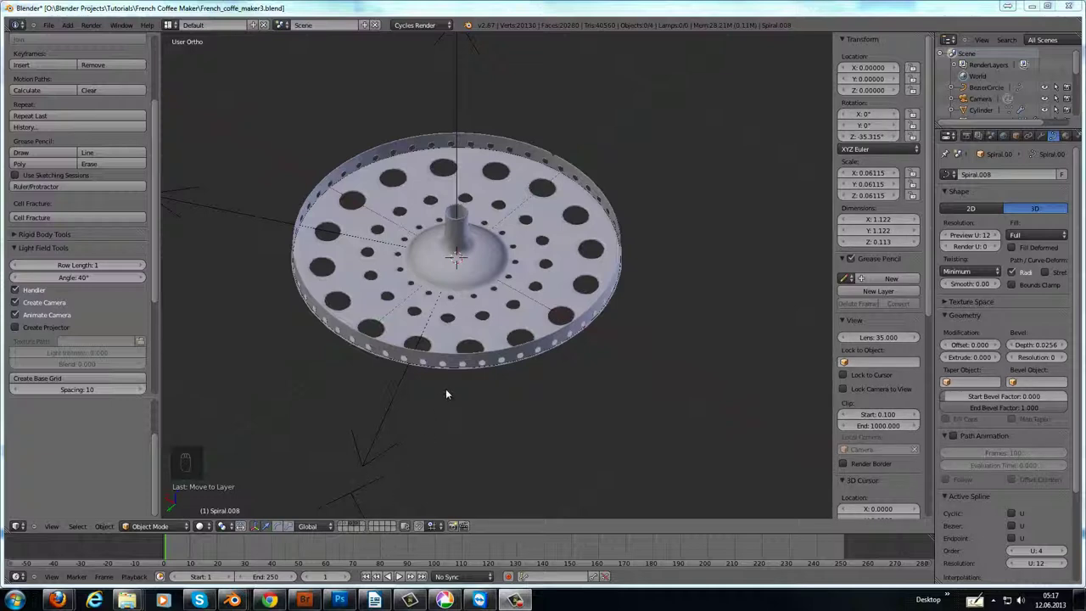
Show the layer with the finished spiral wrapped around the filter disc.
{"action": "left_click", "coordinate": [364, 526], "text": "shift"}
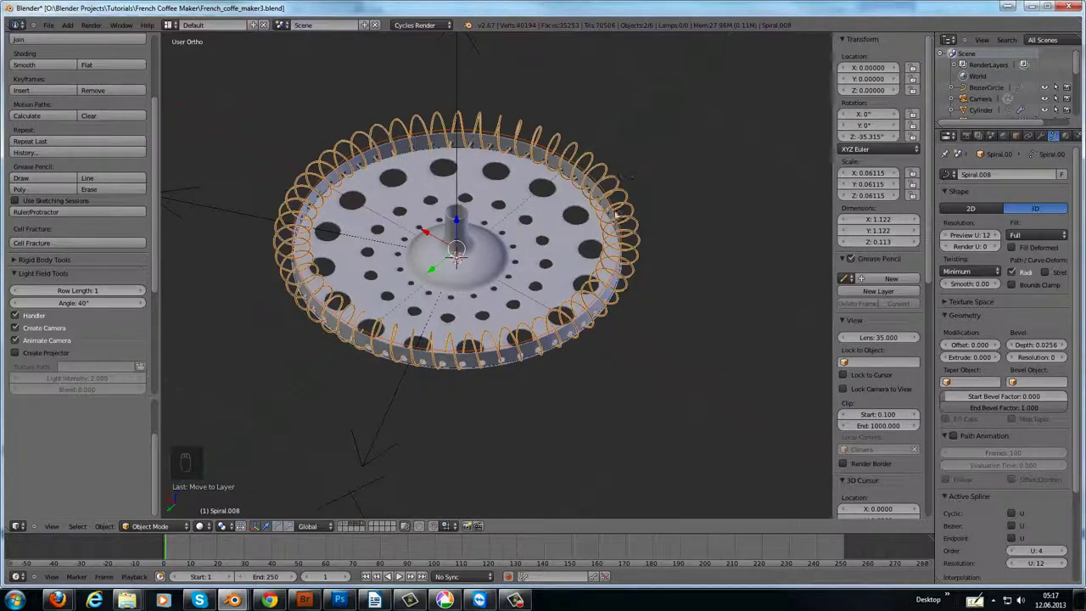
On an empty layer in top view, add a NURBS circle at the origin.
{"action": "left_click", "coordinate": [372, 527]}
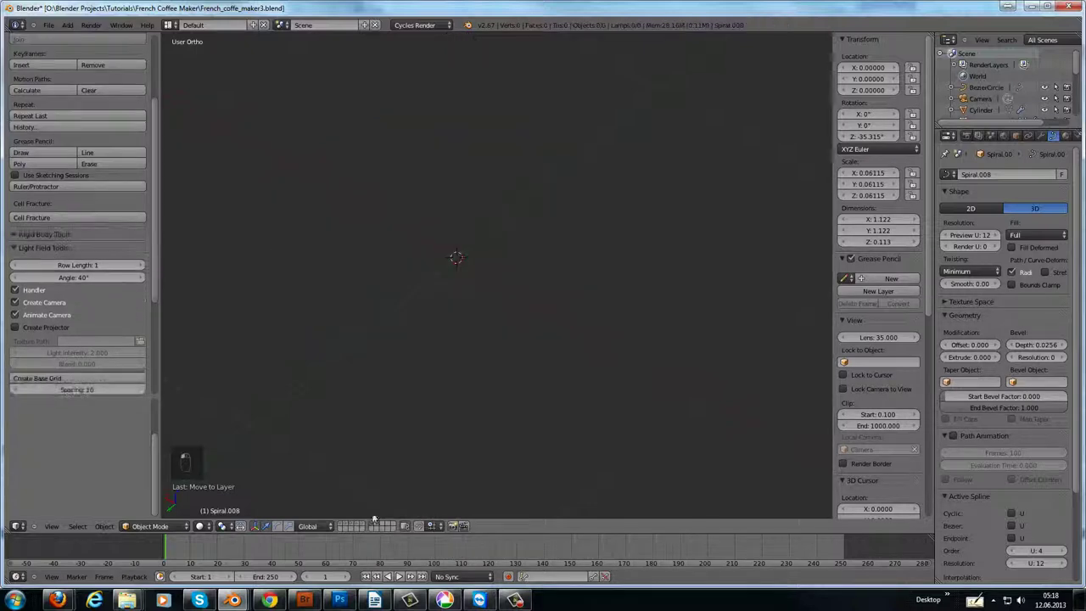
{"action": "key", "text": "KP_7"}
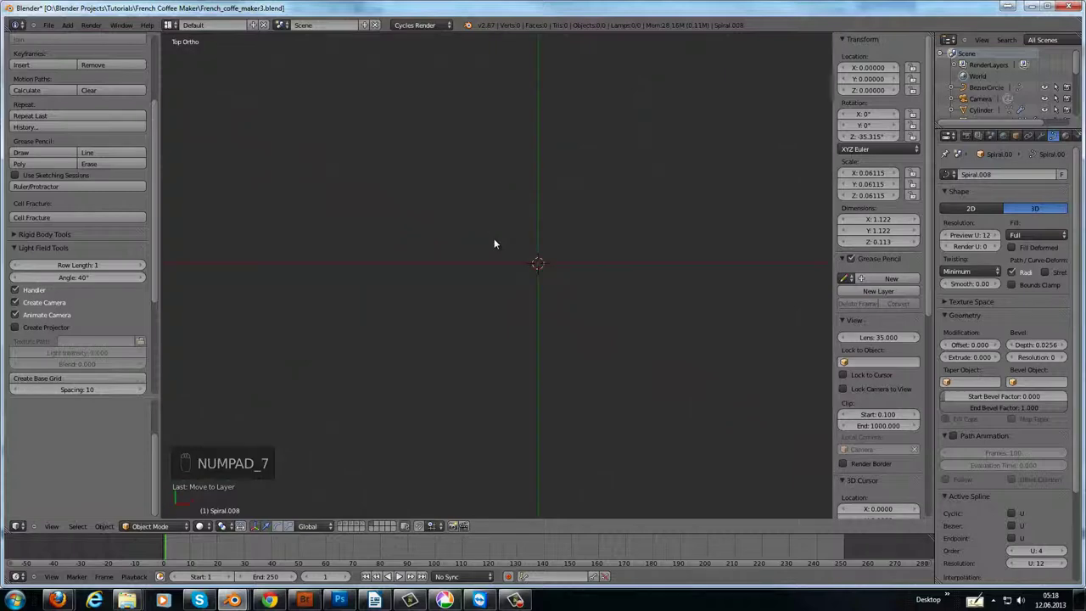
{"action": "key", "text": "shift+a"}
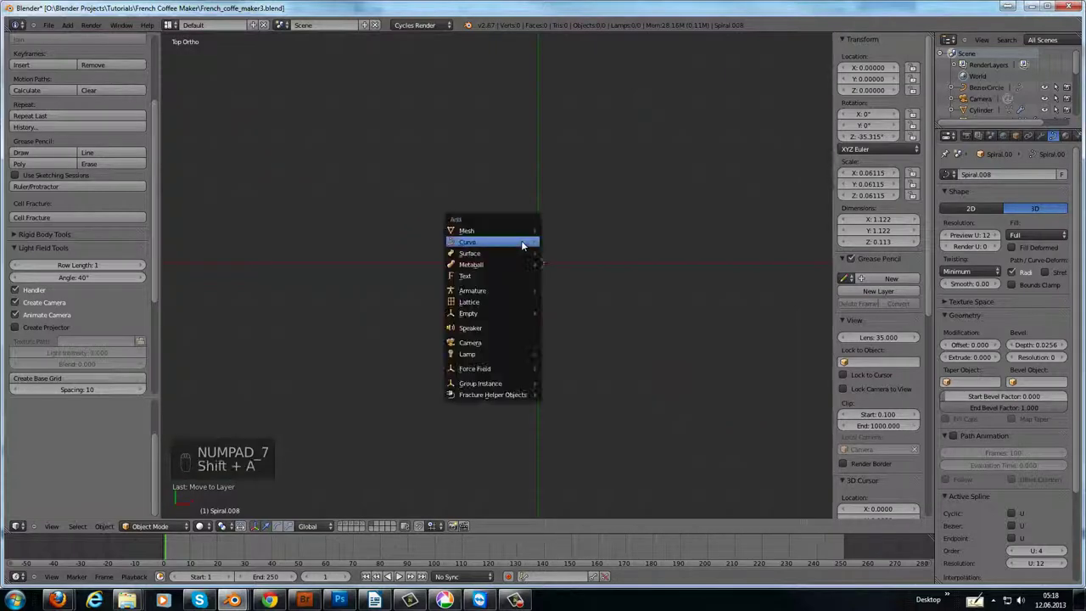
{"action": "mouse_move", "coordinate": [521, 243]}
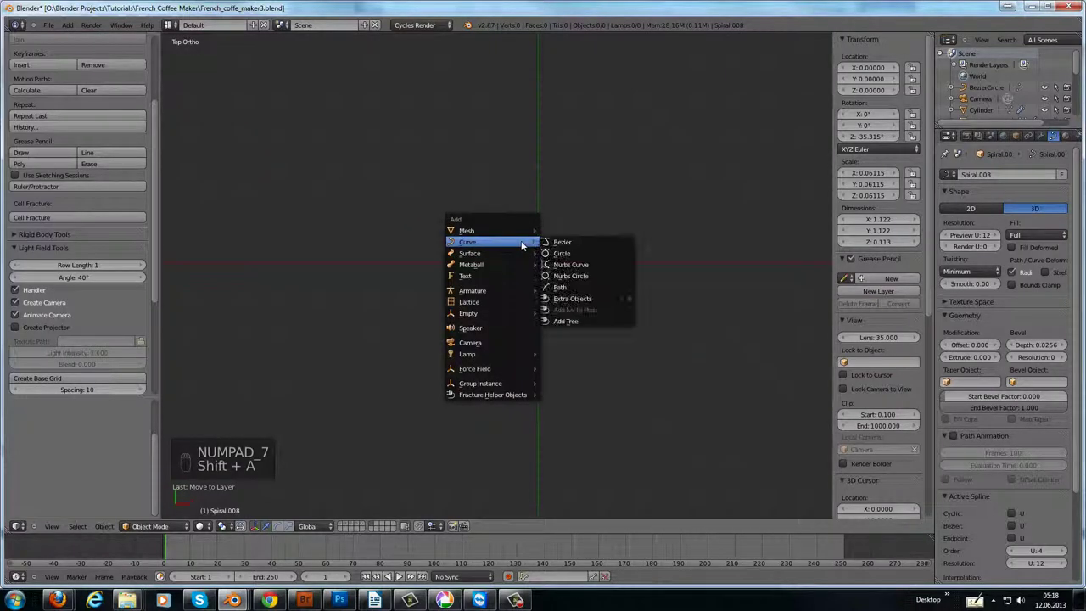
{"action": "left_click", "coordinate": [577, 276]}
Browse the Curve > Extra Objects entries in the add menu.
{"action": "scroll", "coordinate": [577, 276], "scroll_direction": "down", "scroll_amount": 3}
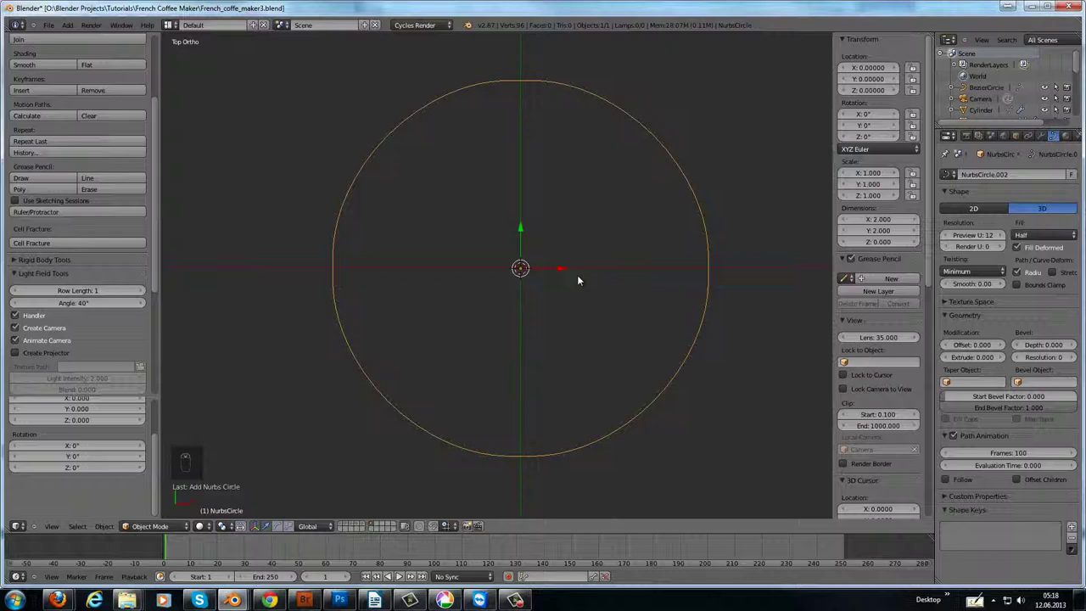
{"action": "key", "text": "shift+a"}
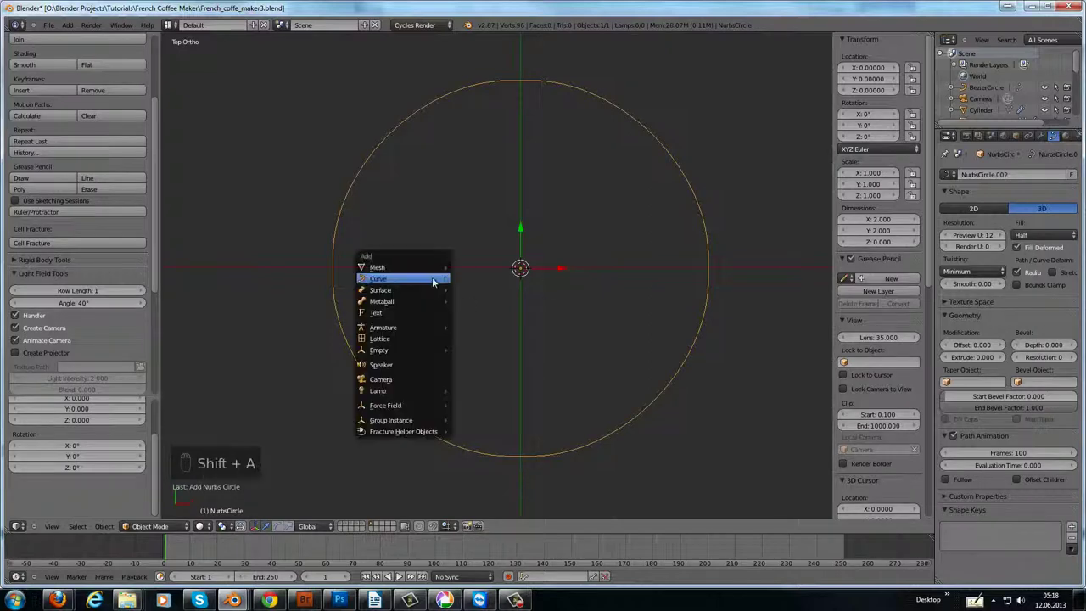
{"action": "mouse_move", "coordinate": [433, 280]}
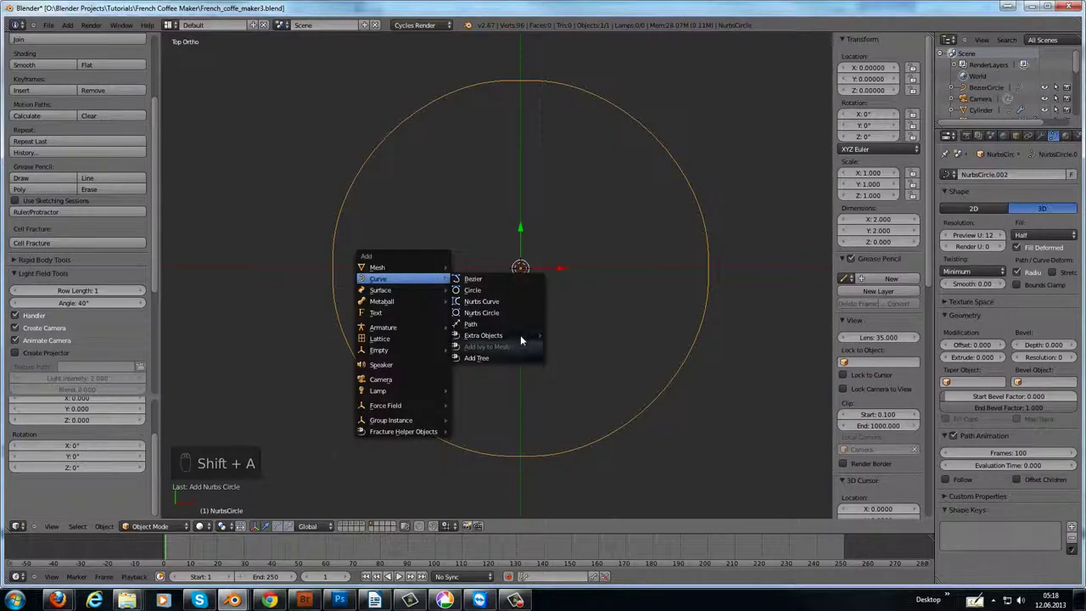
{"action": "mouse_move", "coordinate": [520, 335]}
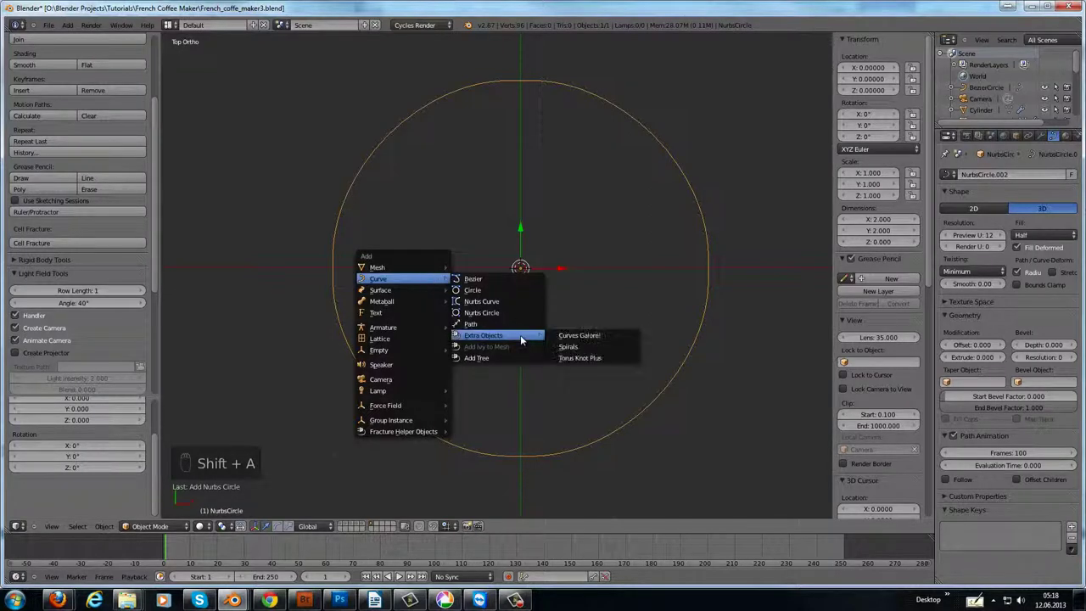
{"action": "left_click", "coordinate": [48, 26]}
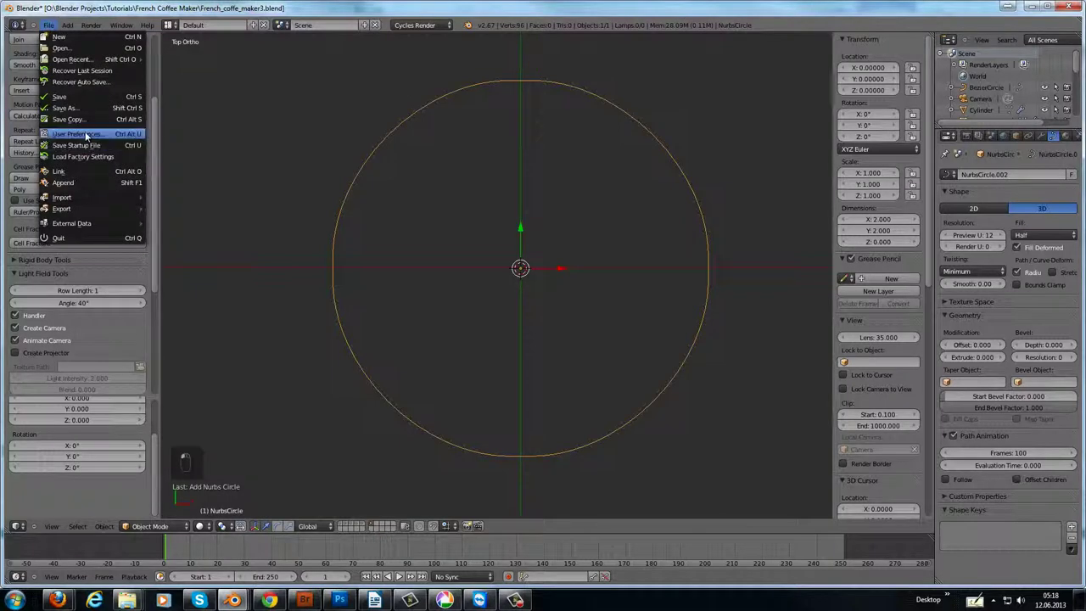
{"action": "left_click", "coordinate": [86, 135]}
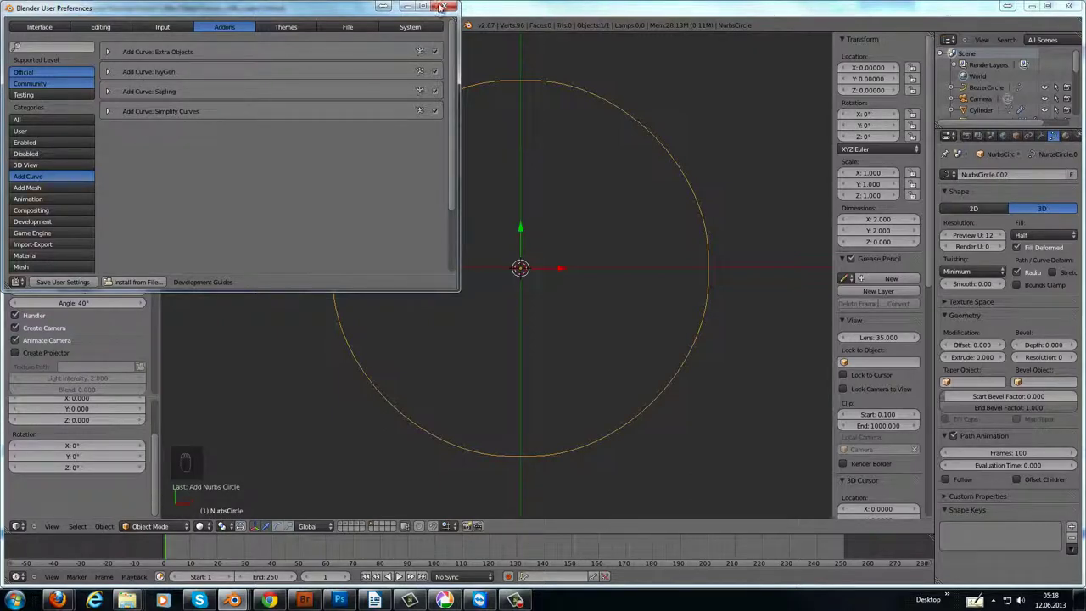
{"action": "left_click", "coordinate": [443, 7]}
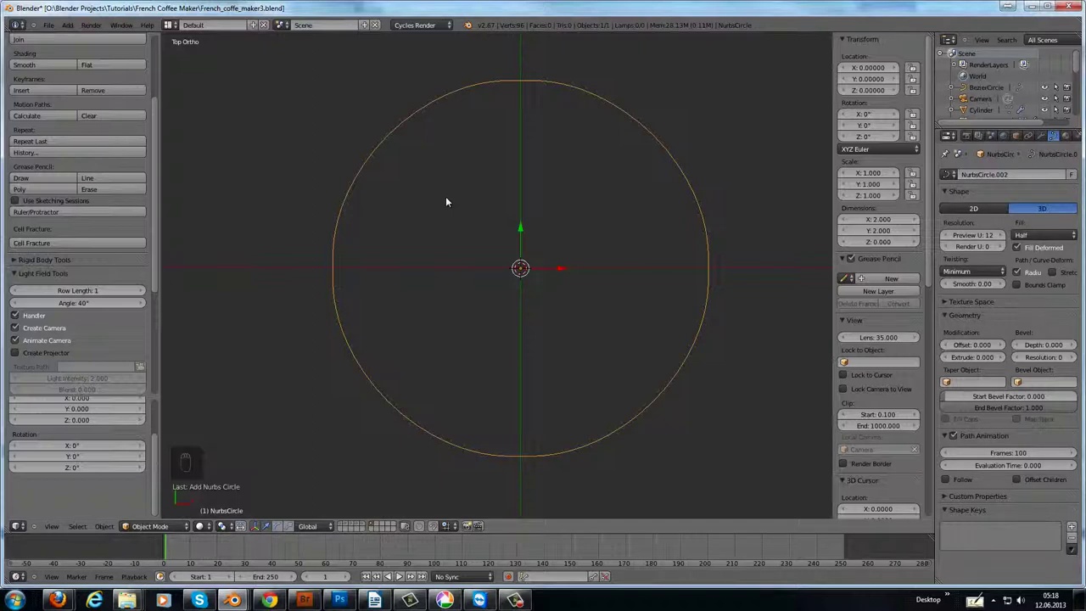
Add a Spiral curve object and widen the toolshelf to show its settings.
{"action": "key", "text": "shift+a"}
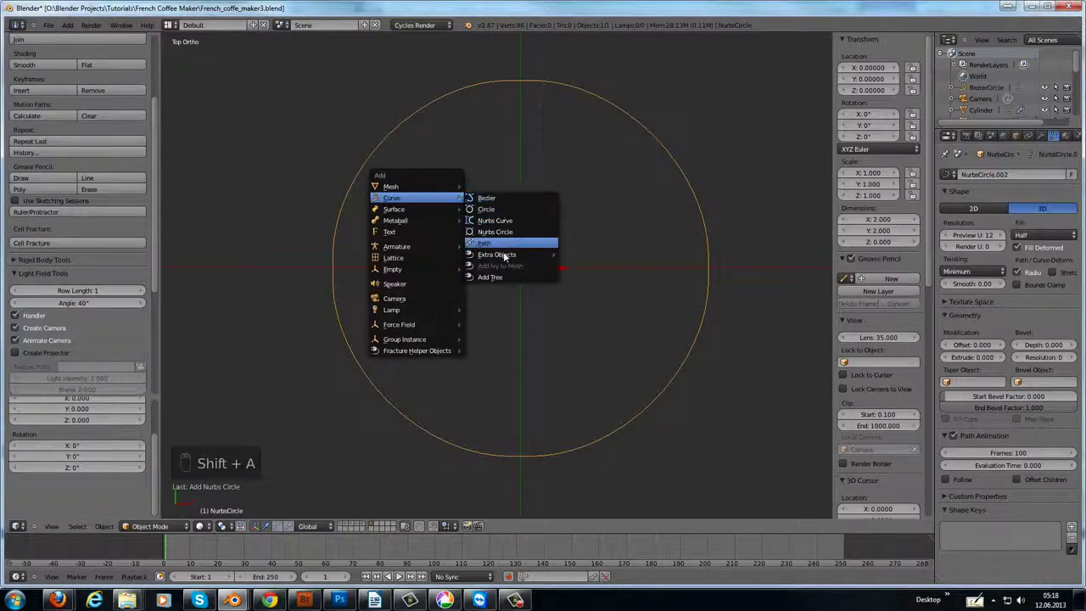
{"action": "left_click", "coordinate": [583, 266]}
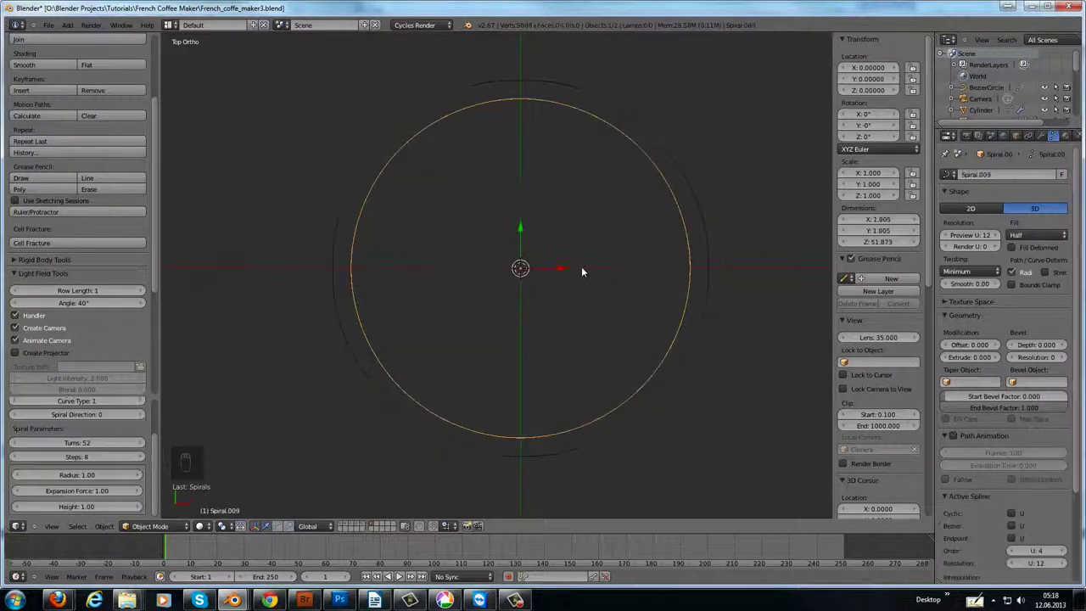
{"action": "left_click_drag", "start_coordinate": [161, 423], "coordinate": [209, 423]}
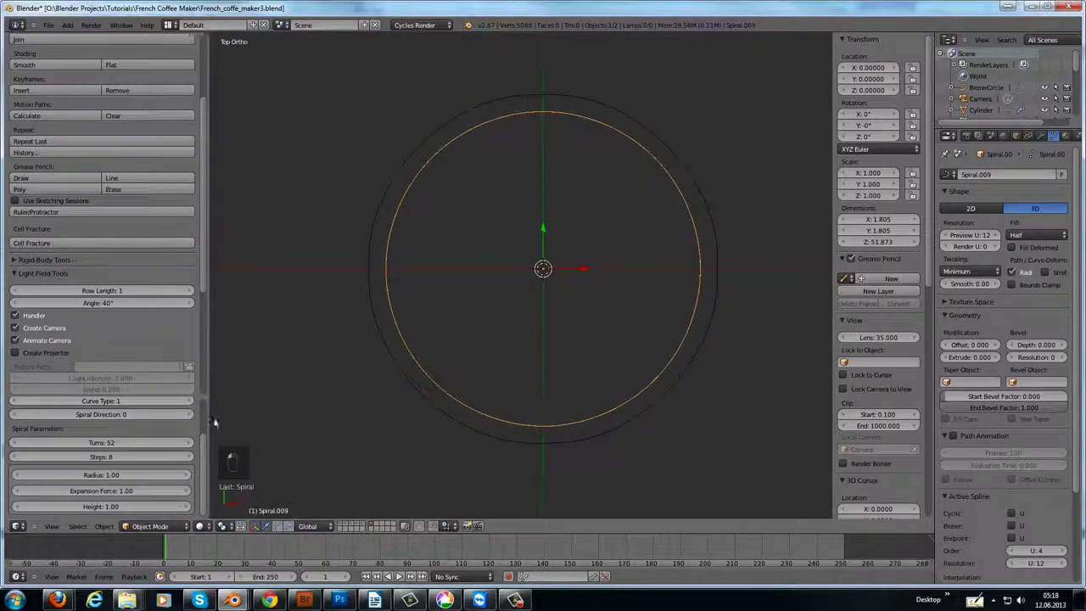
Orbit and zoom to inspect the 52-turn spiral rising from the circle.
{"action": "middle_click_drag", "start_coordinate": [425, 368], "coordinate": [470, 306]}
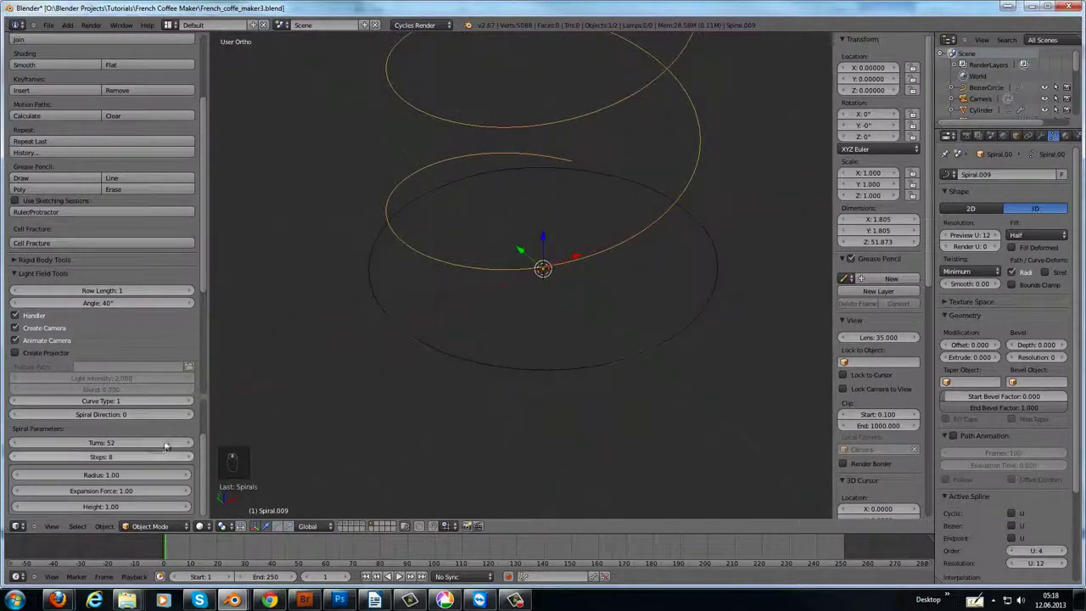
{"action": "scroll", "coordinate": [204, 425], "scroll_direction": "up", "scroll_amount": 2}
{"action": "scroll", "coordinate": [206, 410], "scroll_direction": "up", "scroll_amount": 1}
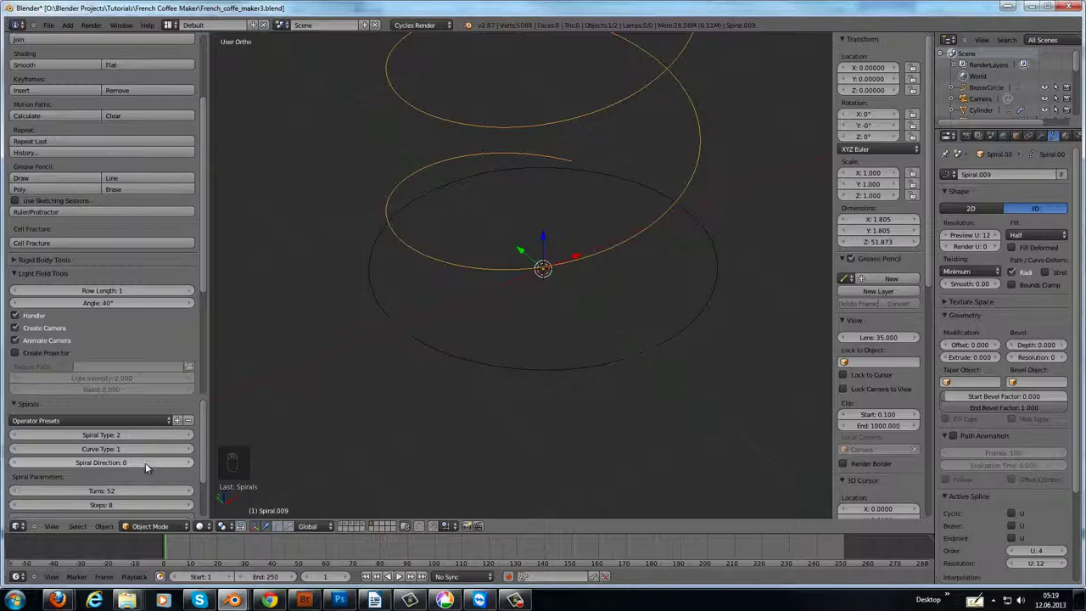
{"action": "scroll", "coordinate": [145, 463], "scroll_direction": "down", "scroll_amount": 2}
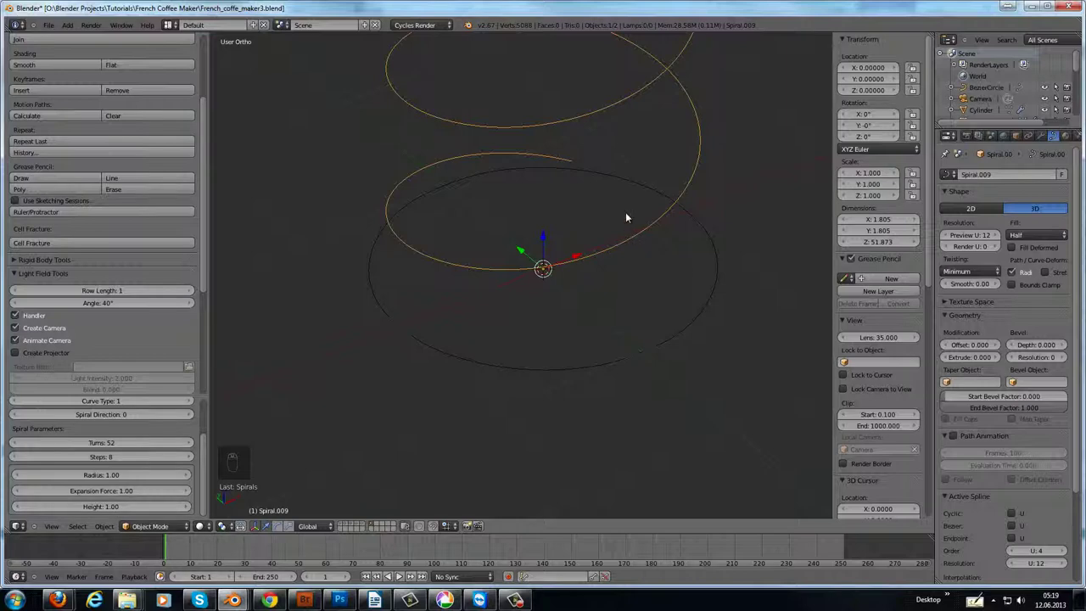
{"action": "scroll", "coordinate": [625, 218], "scroll_direction": "down", "scroll_amount": 4}
{"action": "scroll", "coordinate": [626, 217], "scroll_direction": "down", "scroll_amount": 6}
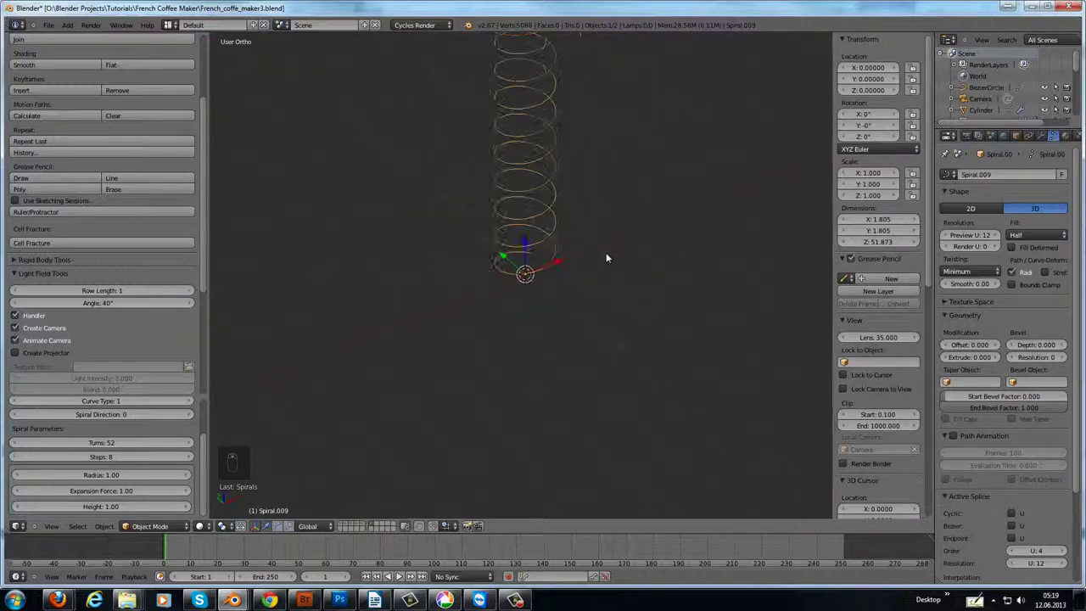
{"action": "scroll", "coordinate": [598, 255], "scroll_direction": "down", "scroll_amount": 6}
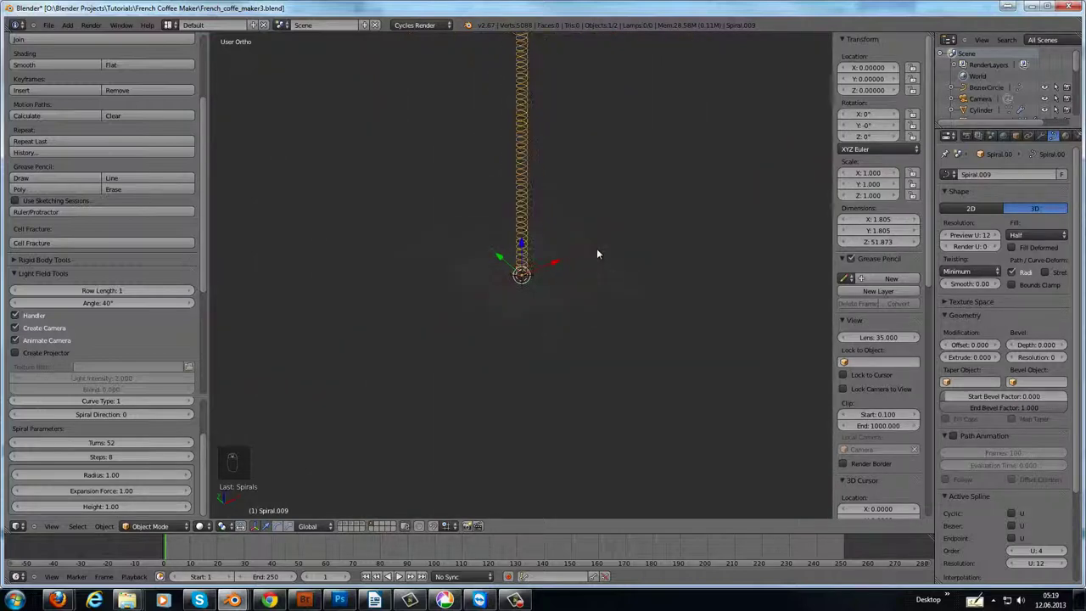
{"action": "scroll", "coordinate": [524, 293], "scroll_direction": "up", "scroll_amount": 5}
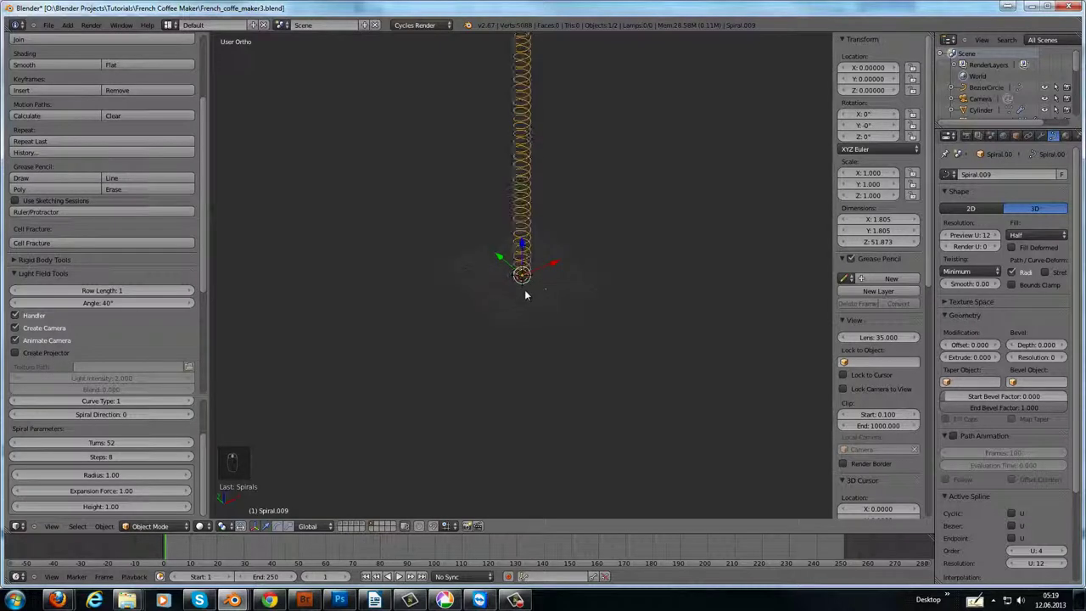
{"action": "scroll", "coordinate": [524, 295], "scroll_direction": "up", "scroll_amount": 4}
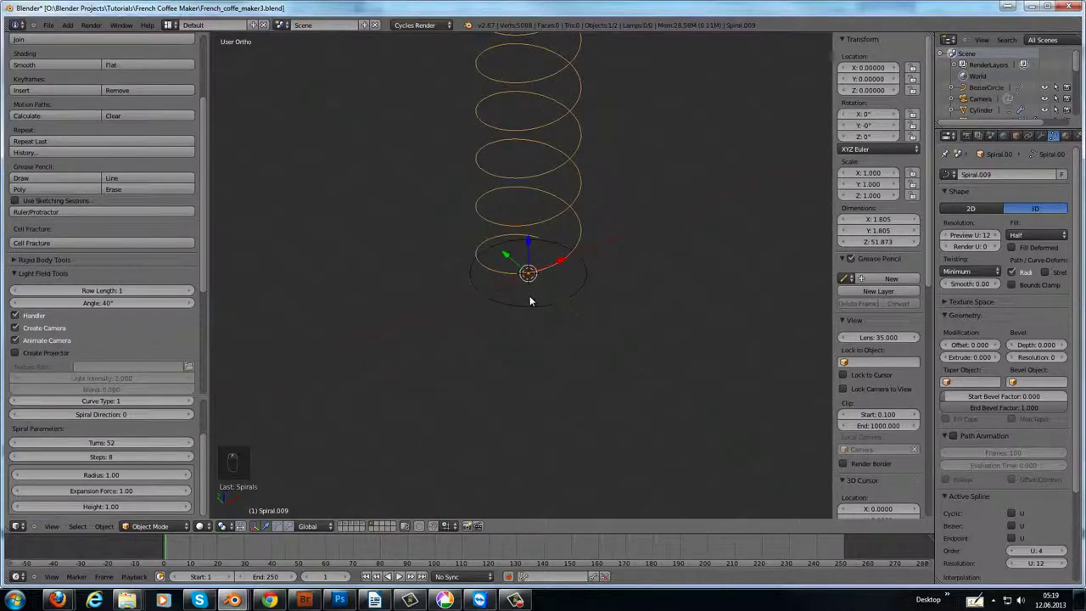
Give the spiral a Curve modifier following NurbsCircle.001 along the -Z deformation axis.
{"action": "left_click", "coordinate": [1042, 136]}
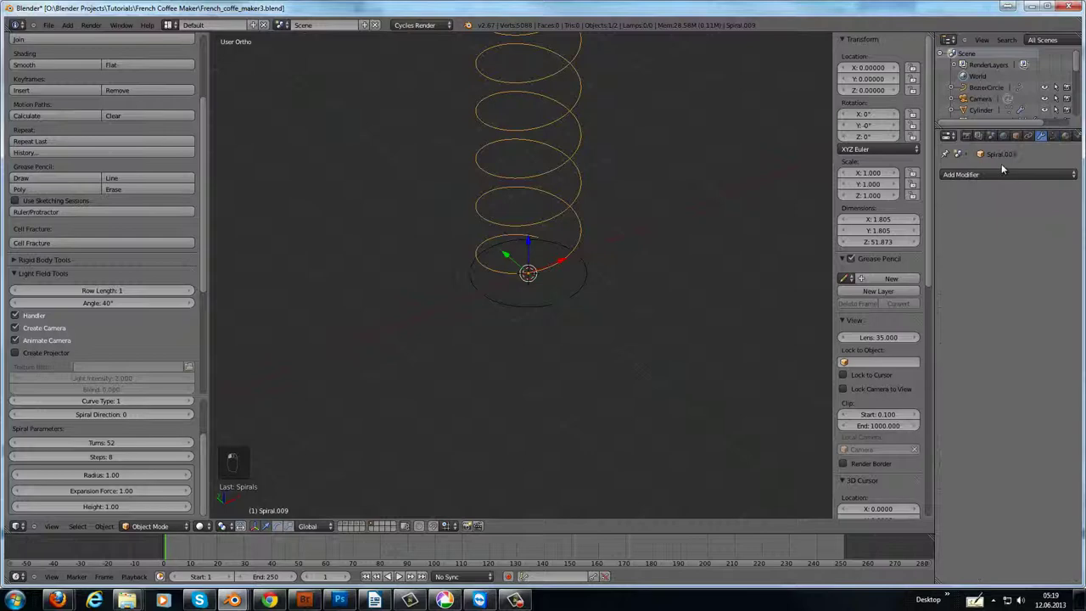
{"action": "left_click", "coordinate": [991, 174]}
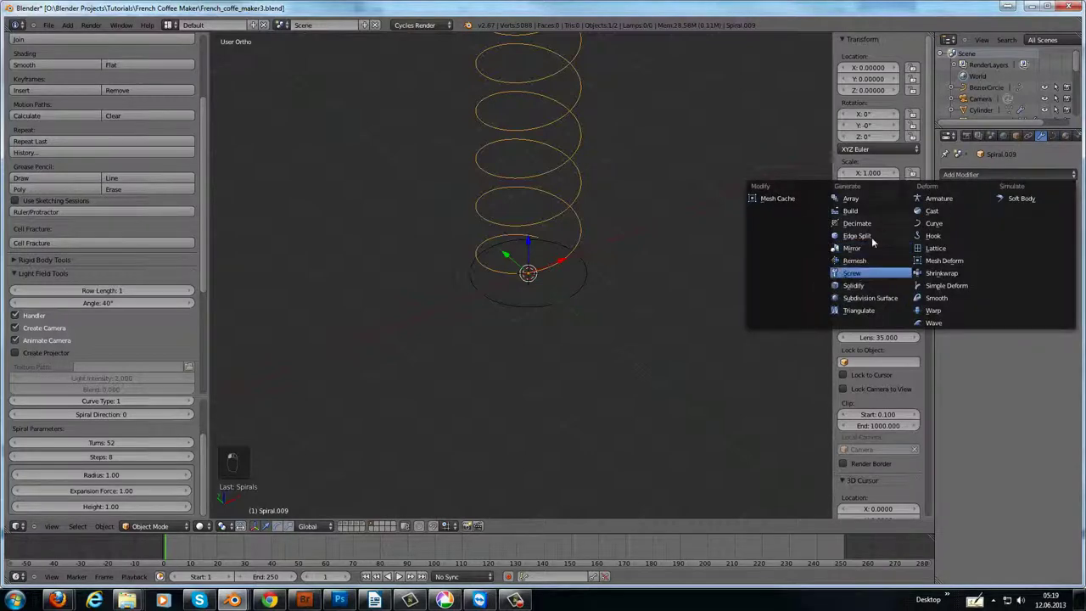
{"action": "left_click", "coordinate": [933, 224]}
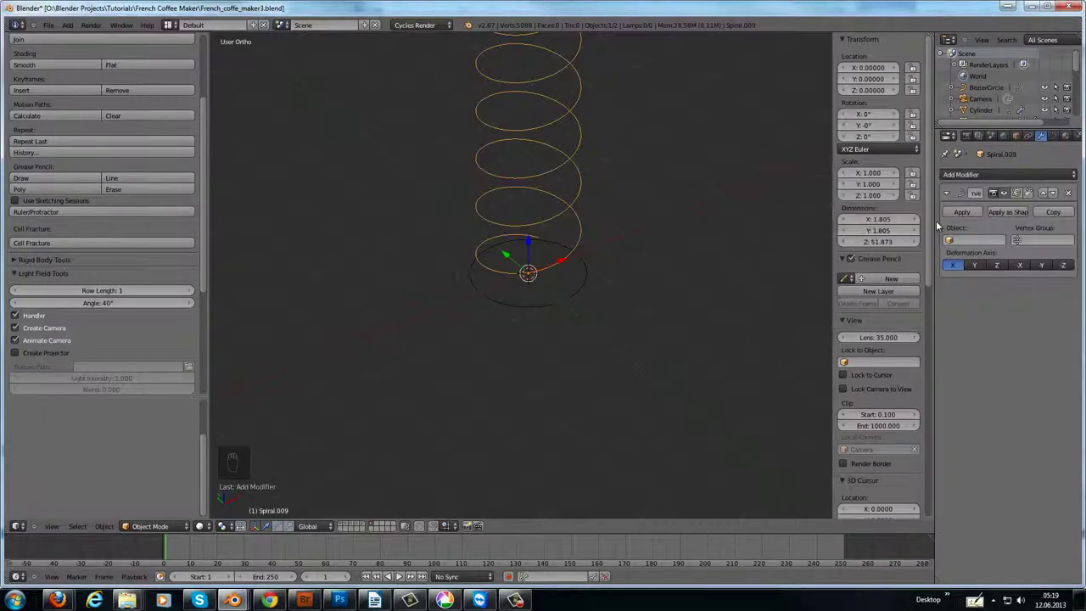
{"action": "left_click", "coordinate": [951, 242]}
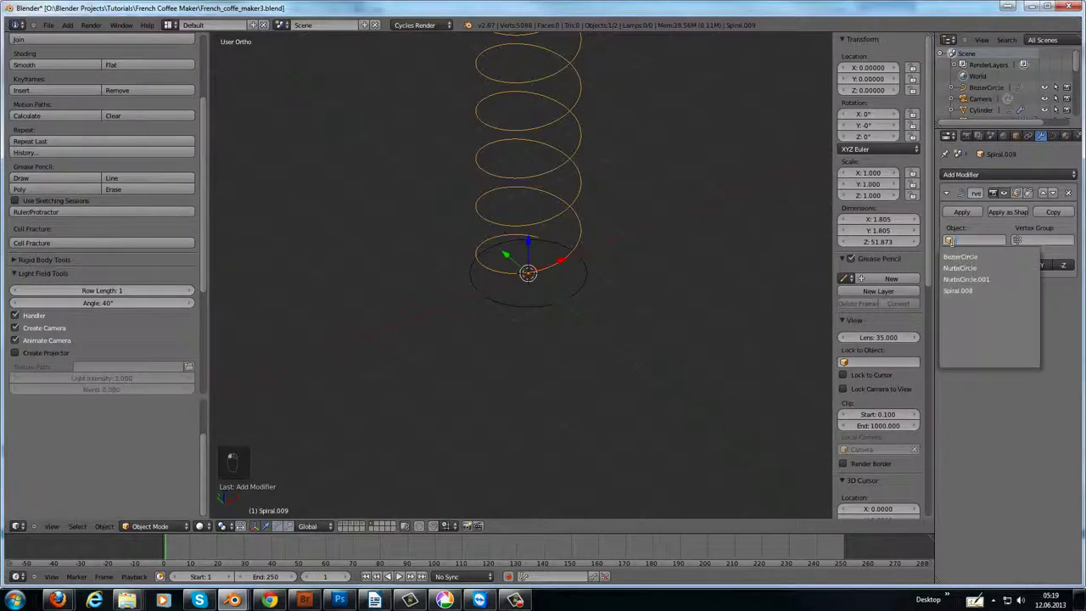
{"action": "left_click", "coordinate": [958, 281]}
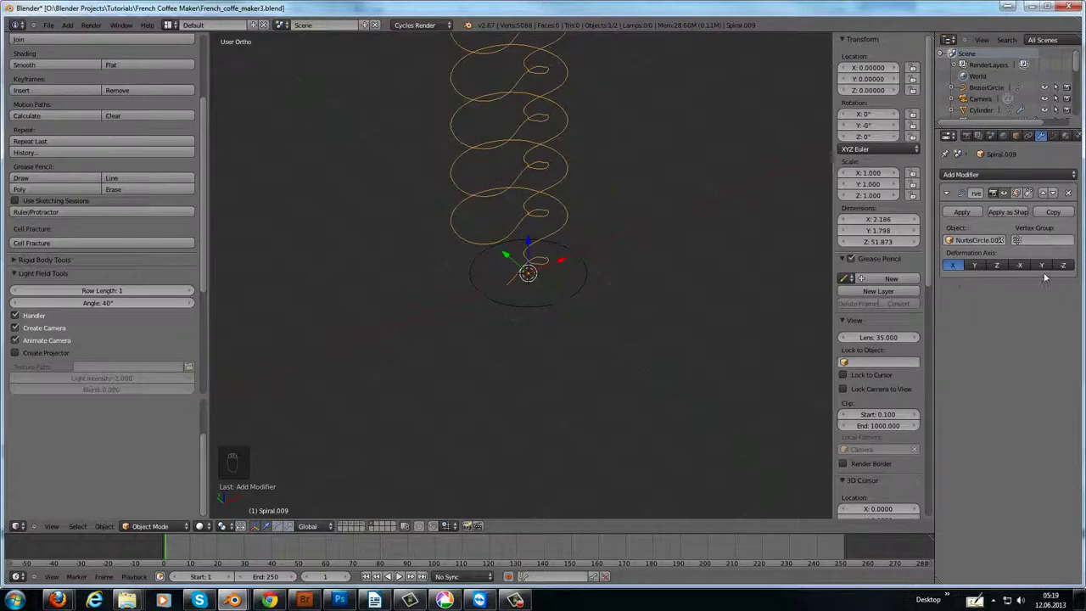
{"action": "left_click", "coordinate": [1064, 266]}
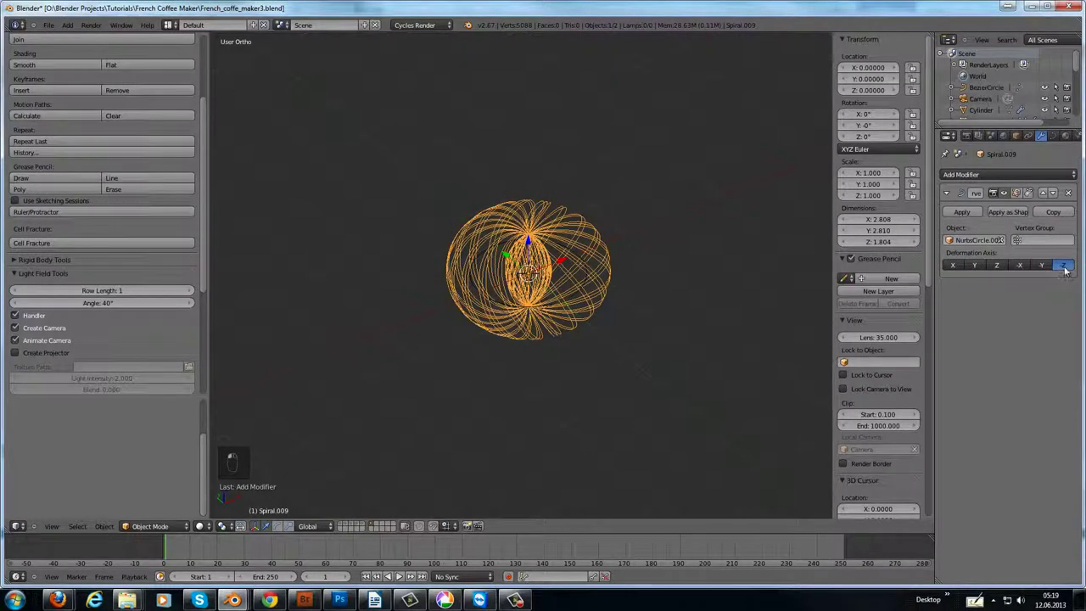
{"action": "scroll", "coordinate": [644, 225], "scroll_direction": "up", "scroll_amount": 5}
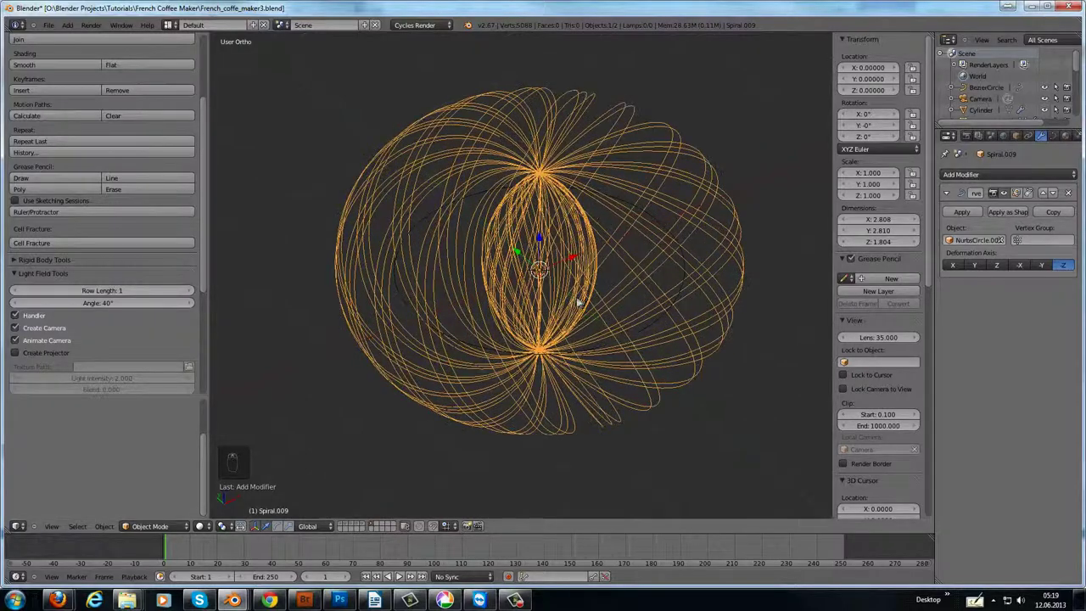
{"action": "mouse_move", "coordinate": [621, 243]}
{"action": "middle_mouse_down"}
{"action": "mouse_move", "coordinate": [594, 257]}
{"action": "mouse_move", "coordinate": [629, 227]}
{"action": "middle_mouse_up"}
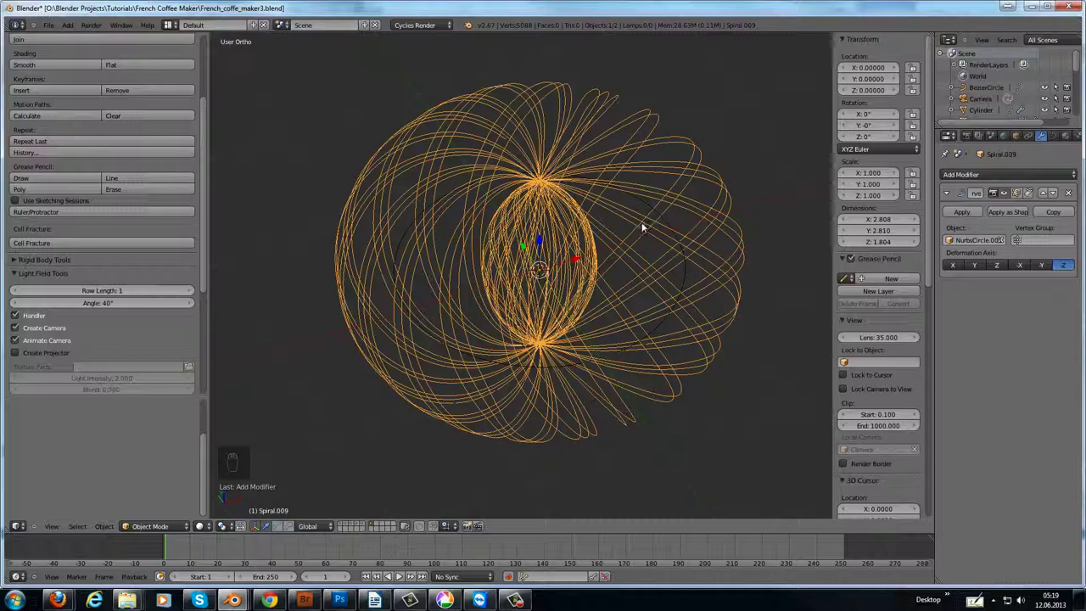
{"action": "key", "text": "s"}
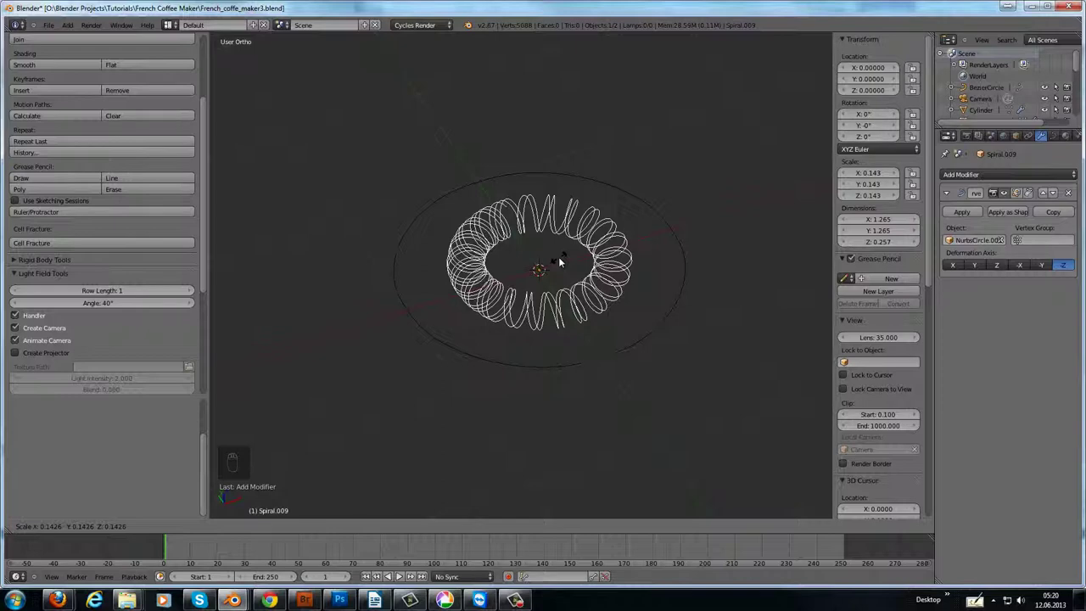
{"action": "key", "text": "Escape"}
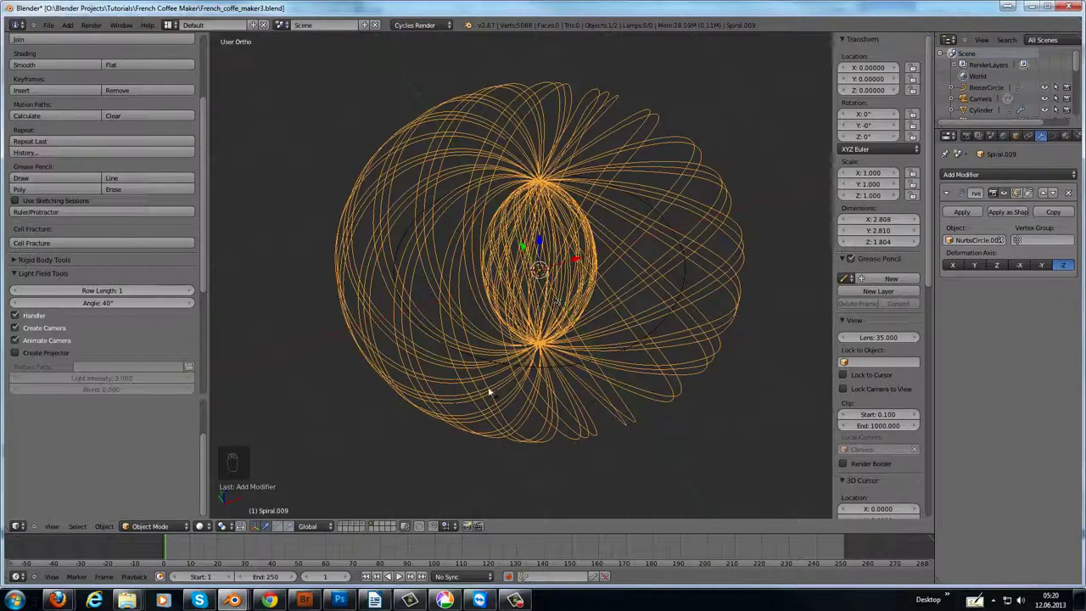
Show the metal band and spiral layers together, then scale NurbsCircle to 0.501 in top view.
{"action": "left_click", "coordinate": [355, 527]}
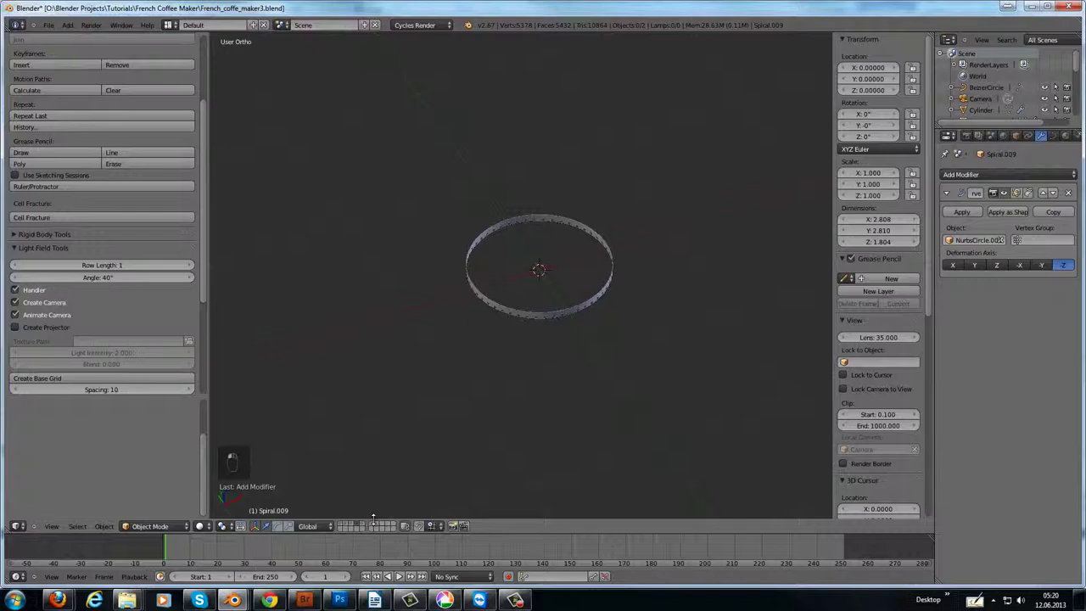
{"action": "left_click", "coordinate": [373, 527], "text": "shift"}
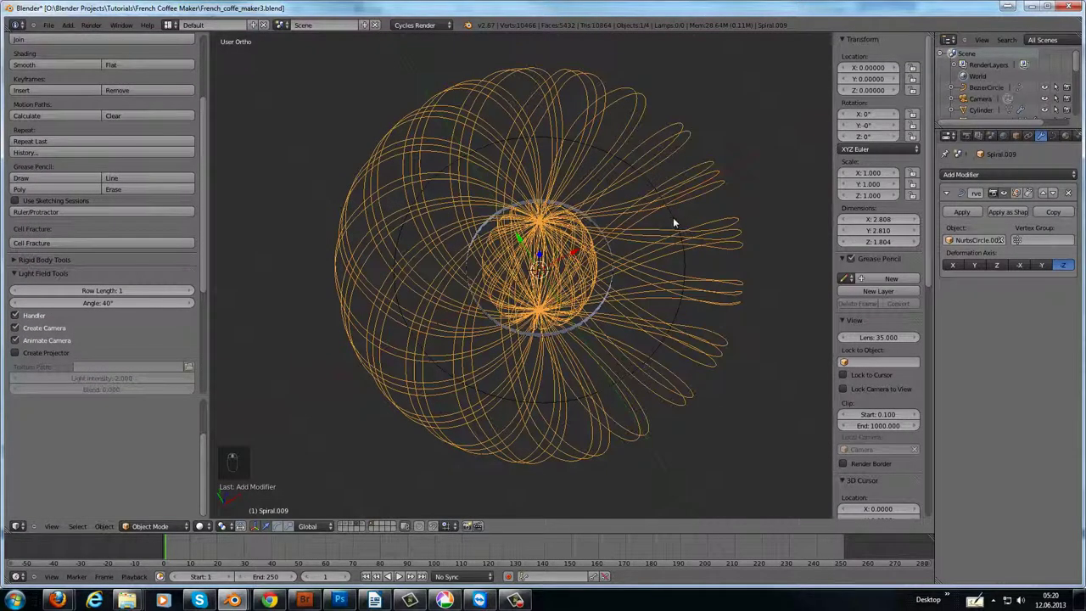
{"action": "right_click", "coordinate": [673, 217]}
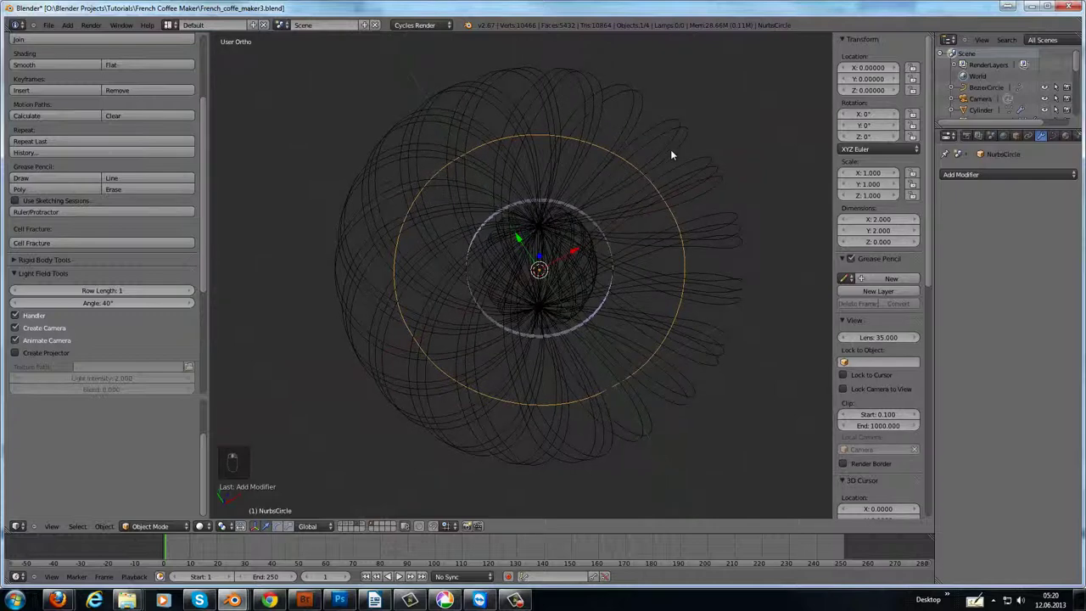
{"action": "key", "text": "KP_7"}
{"action": "key", "text": "s"}
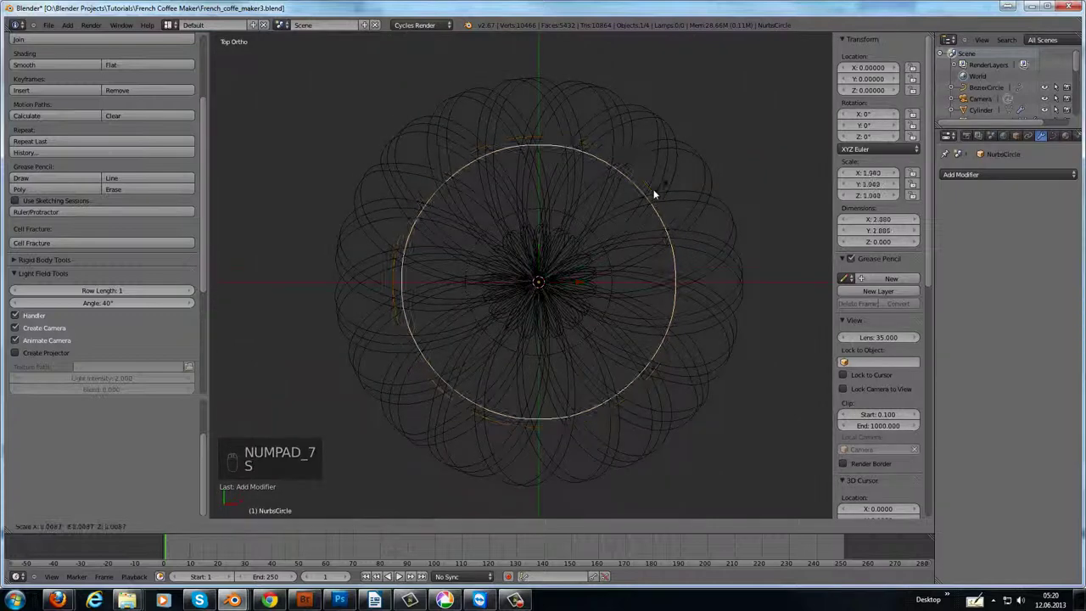
Keep the ring at 0.501 and scale Spiral.009 down to 0.05653.
{"action": "left_click", "coordinate": [606, 240]}
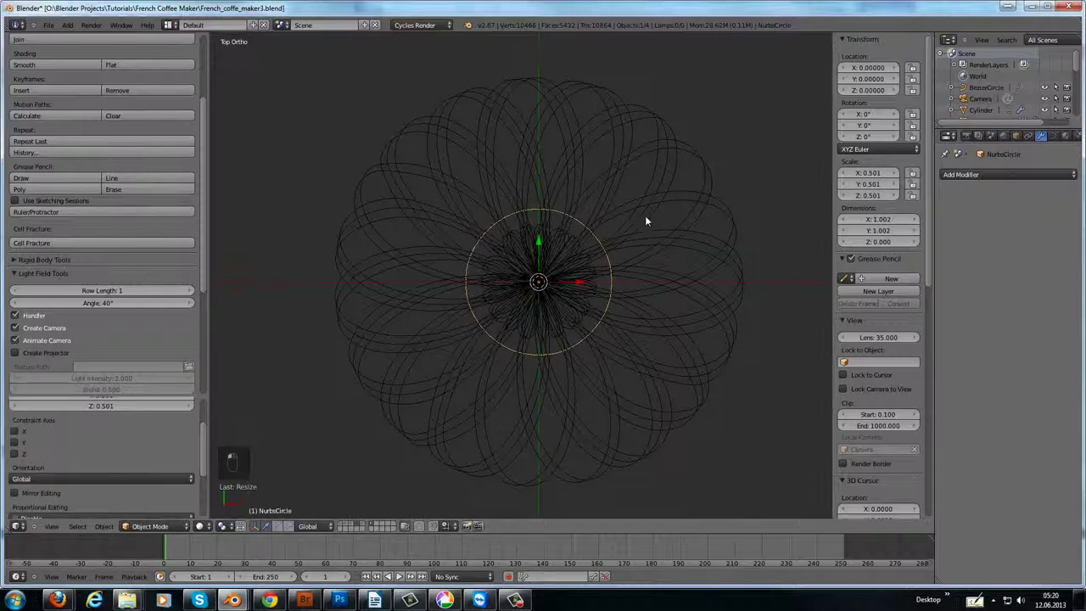
{"action": "middle_click_drag", "start_coordinate": [646, 221], "coordinate": [648, 139]}
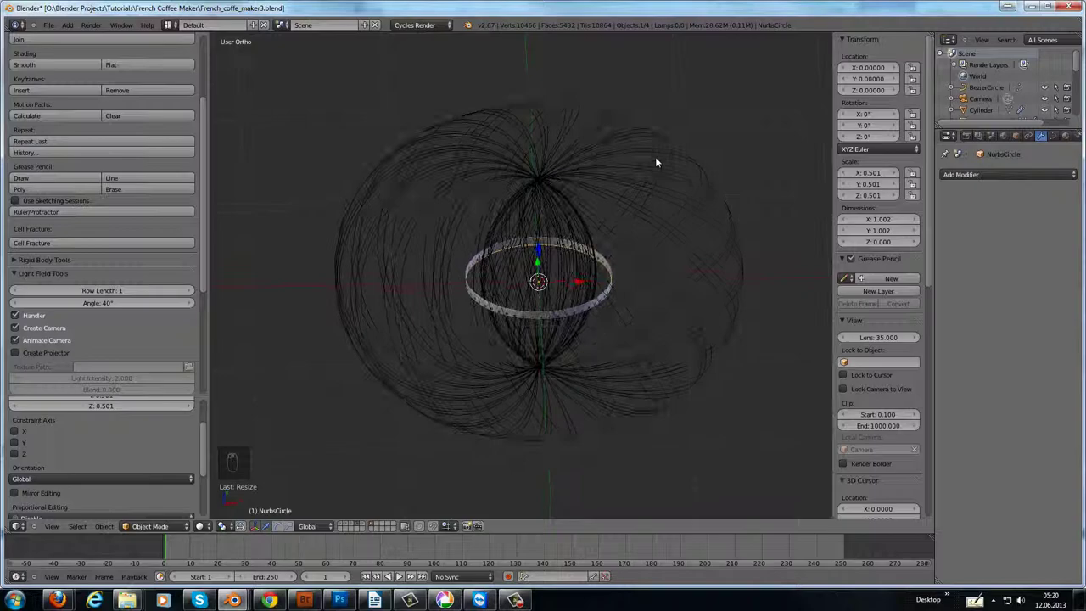
{"action": "right_click", "coordinate": [674, 175]}
{"action": "key", "text": "s"}
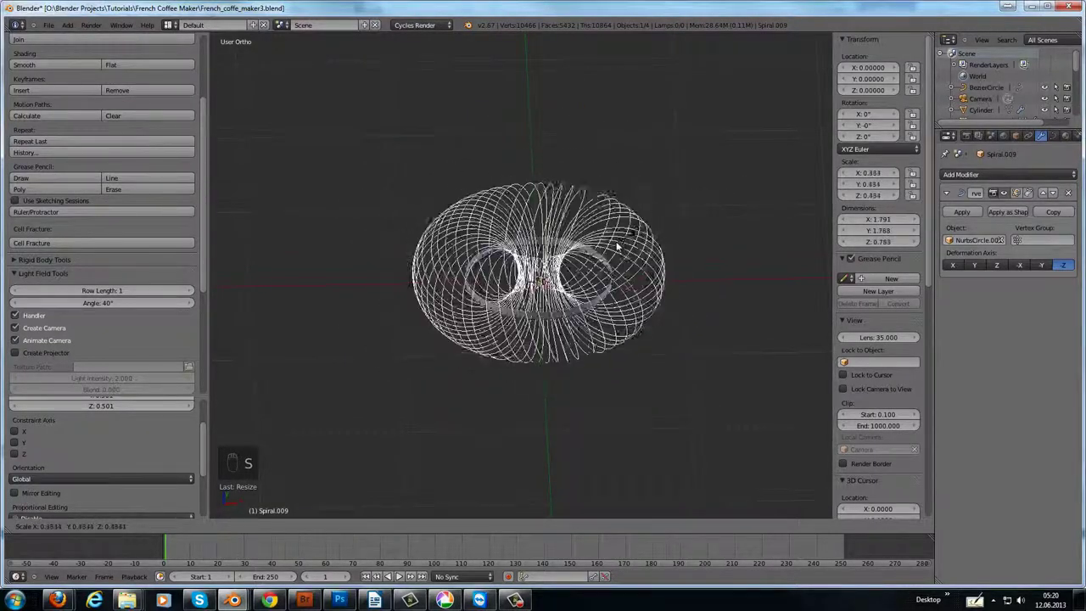
{"action": "left_click", "coordinate": [553, 281]}
Zoom in on the band at a tilted angle and start enlarging the spiral slightly.
{"action": "scroll", "coordinate": [589, 336], "scroll_direction": "up", "scroll_amount": 1}
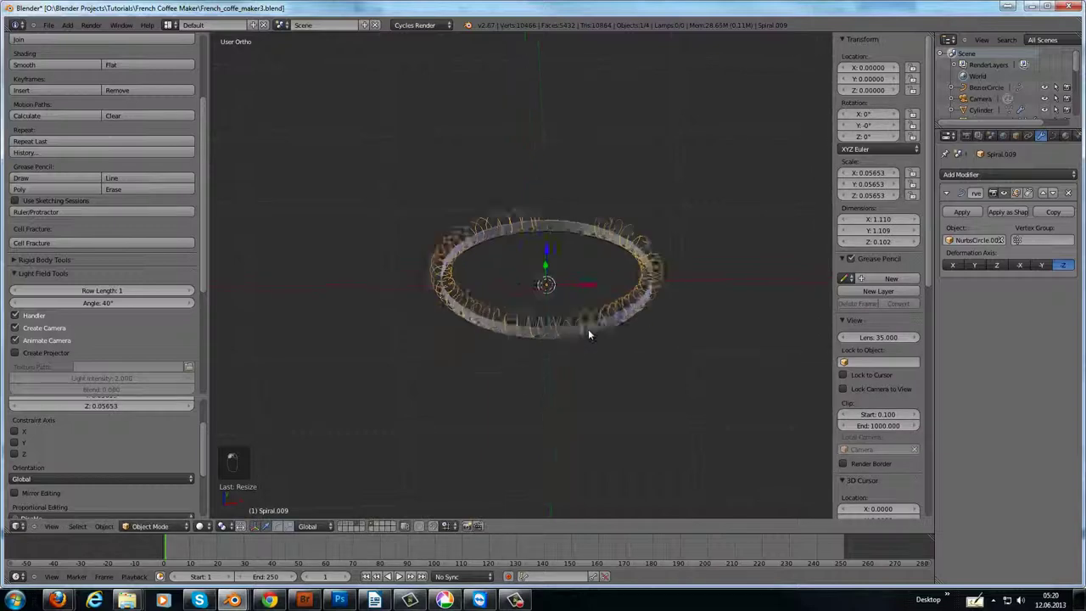
{"action": "scroll", "coordinate": [588, 331], "scroll_direction": "up", "scroll_amount": 2}
{"action": "middle_click_drag", "start_coordinate": [648, 218], "coordinate": [573, 185]}
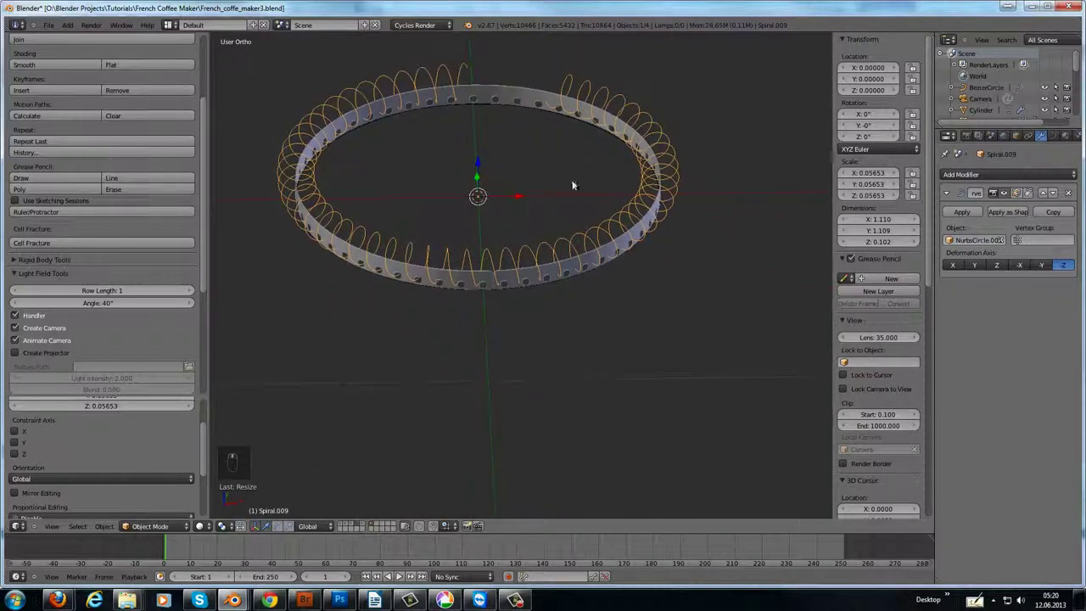
{"action": "key", "text": "s"}
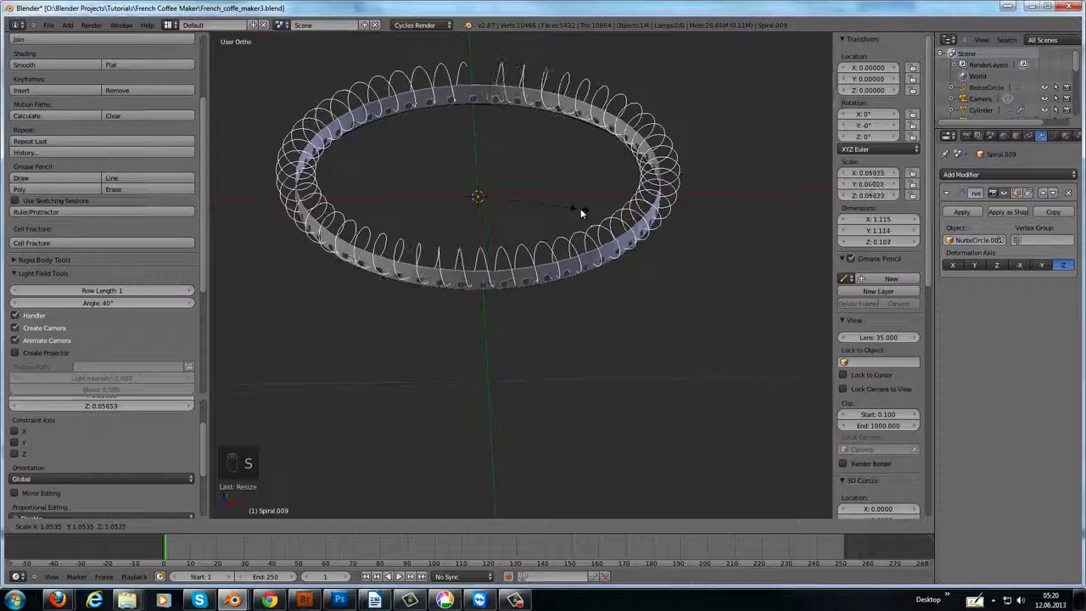
Rotate the spiral -35.595° about Z and fine-tune its scale to 0.06102.
{"action": "left_click", "coordinate": [583, 211]}
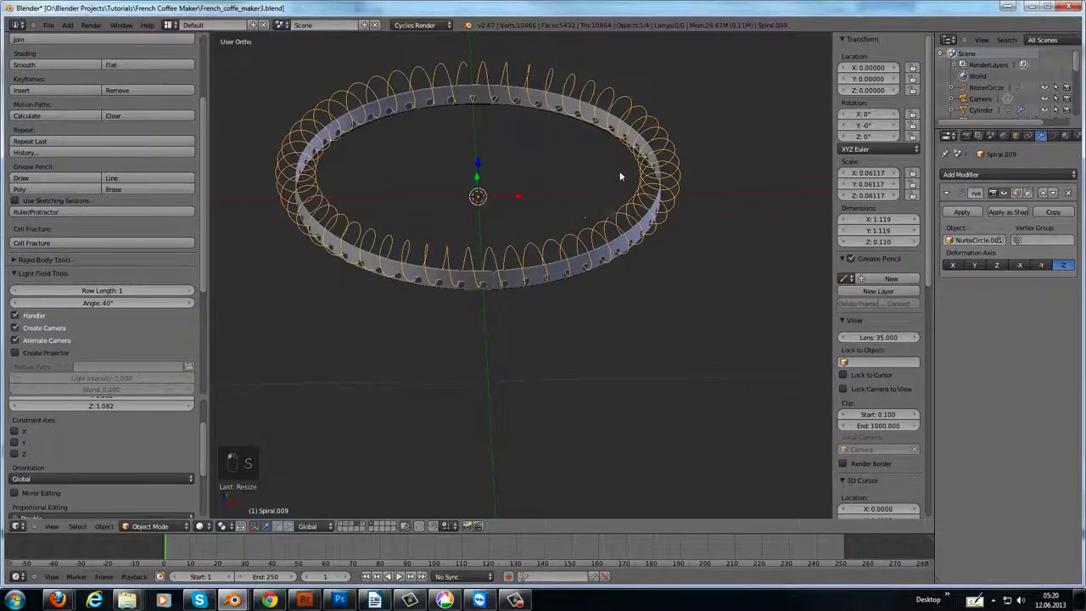
{"action": "middle_click_drag", "start_coordinate": [518, 205], "coordinate": [521, 145]}
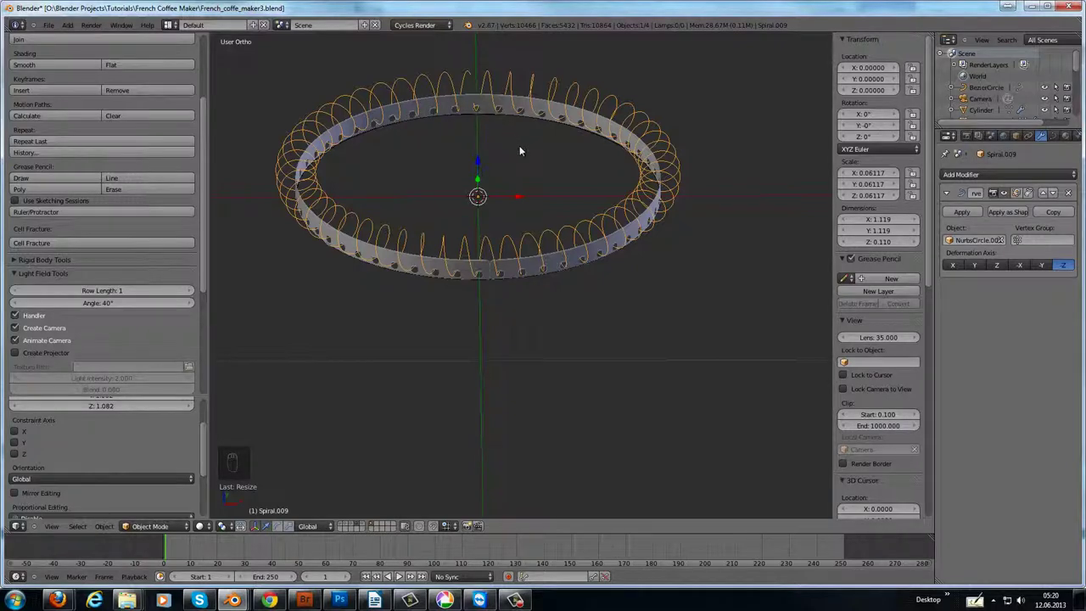
{"action": "key", "text": "r"}
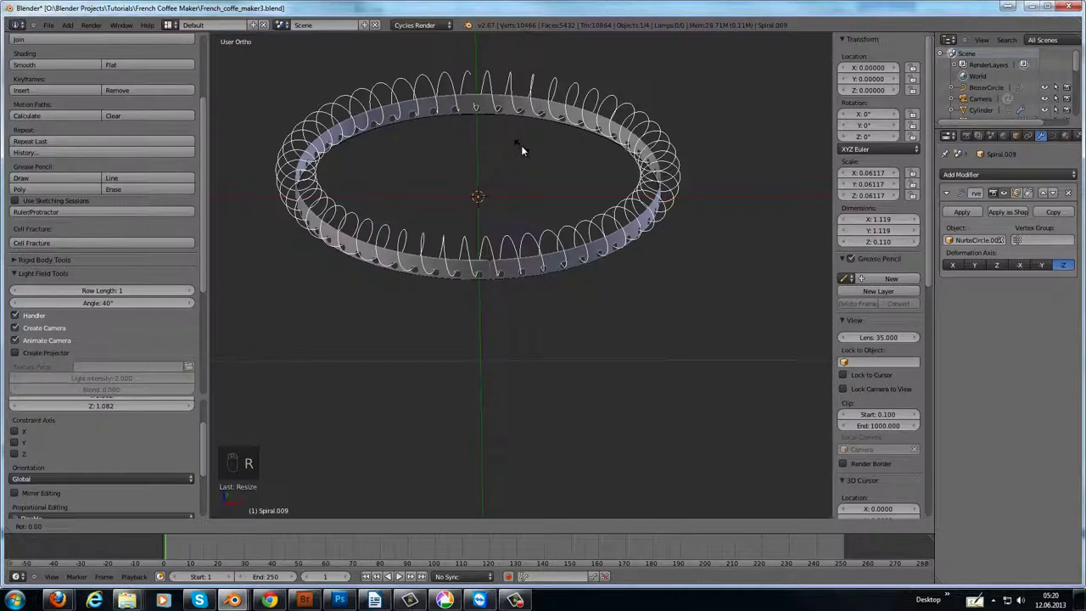
{"action": "key", "text": "z"}
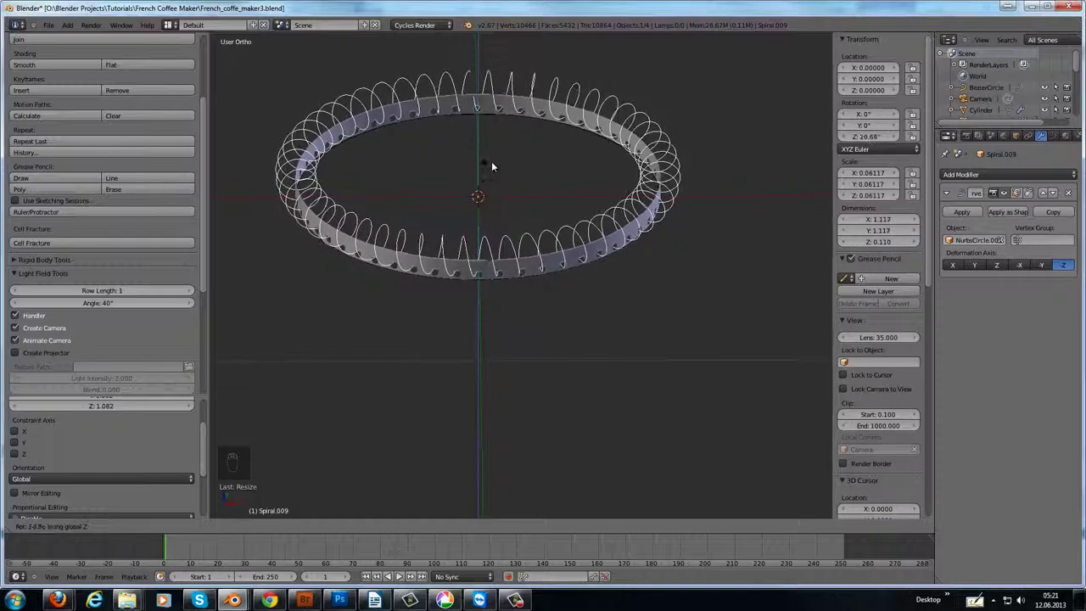
{"action": "left_click", "coordinate": [587, 170]}
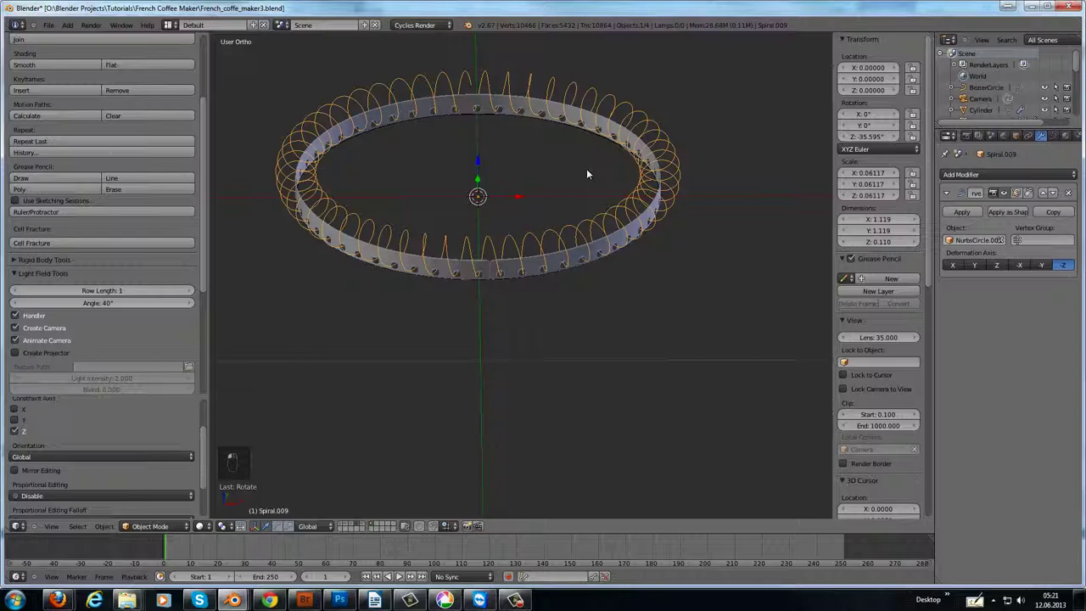
{"action": "key", "text": "s"}
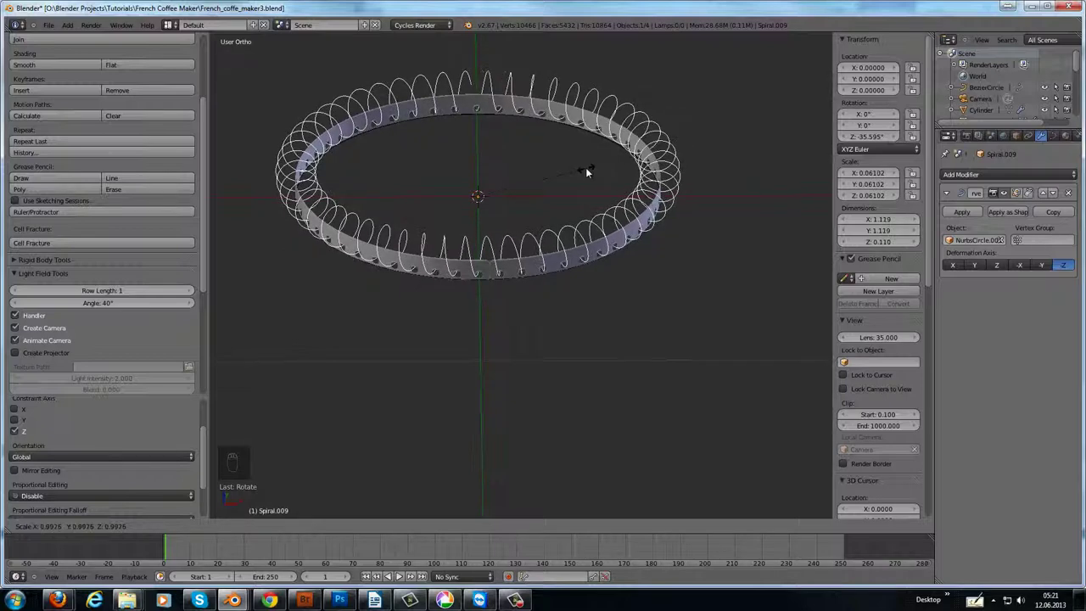
{"action": "left_click", "coordinate": [586, 168]}
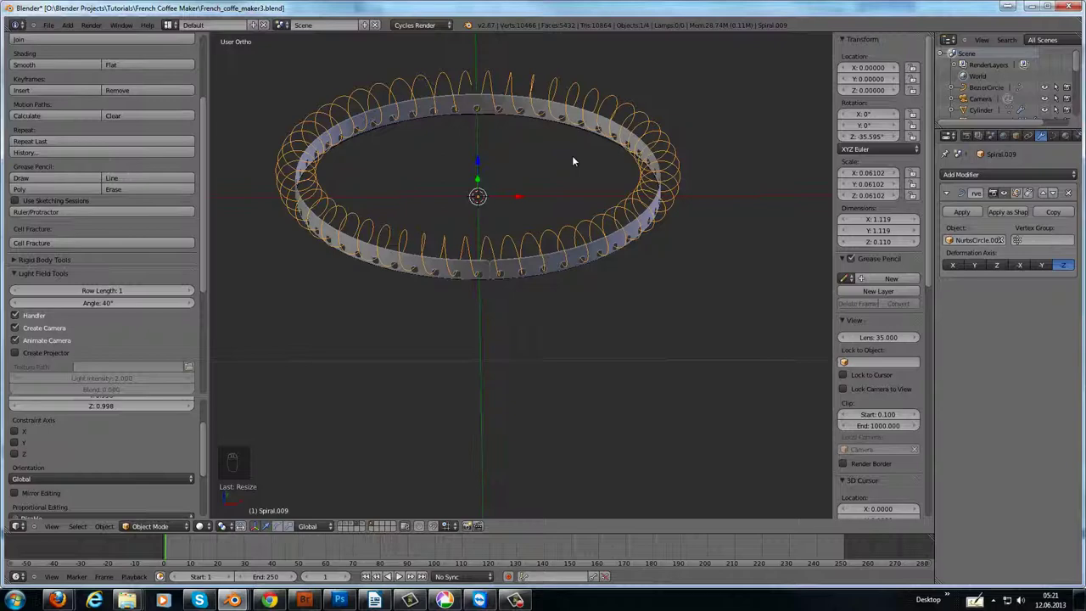
In the curve's Object Data settings, set Fill to Full and Bevel Depth to 0.0364.
{"action": "left_click", "coordinate": [1053, 135]}
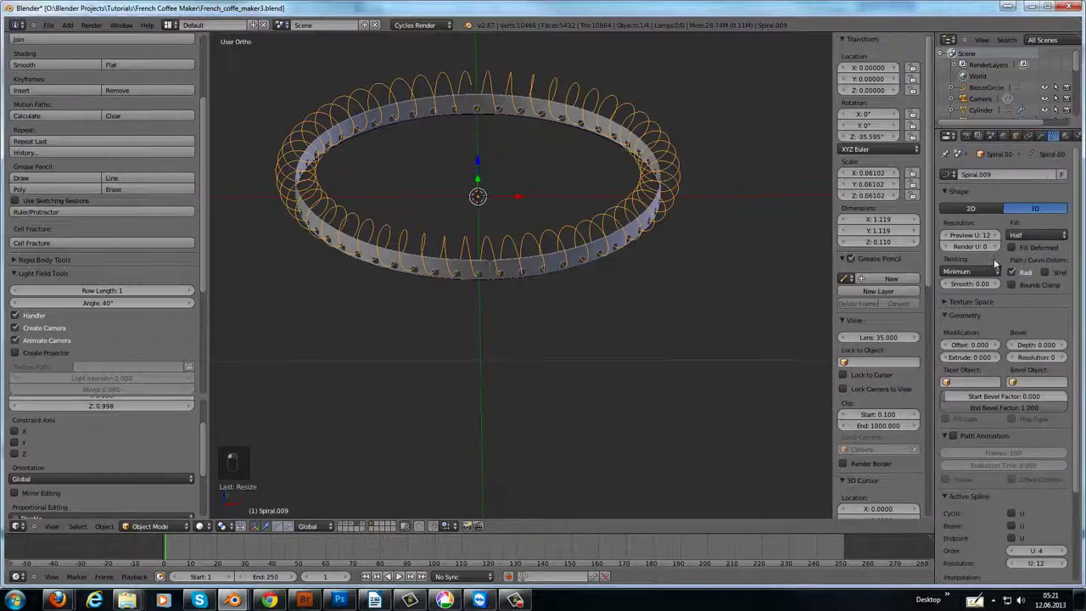
{"action": "left_click", "coordinate": [1033, 237]}
{"action": "left_click", "coordinate": [1035, 233]}
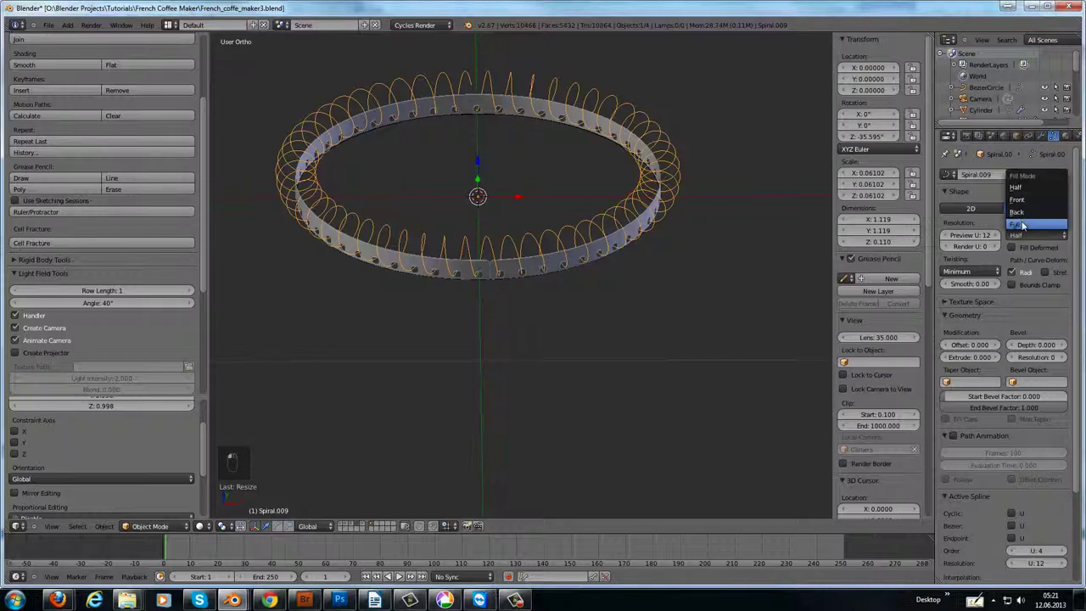
{"action": "left_click", "coordinate": [1023, 225]}
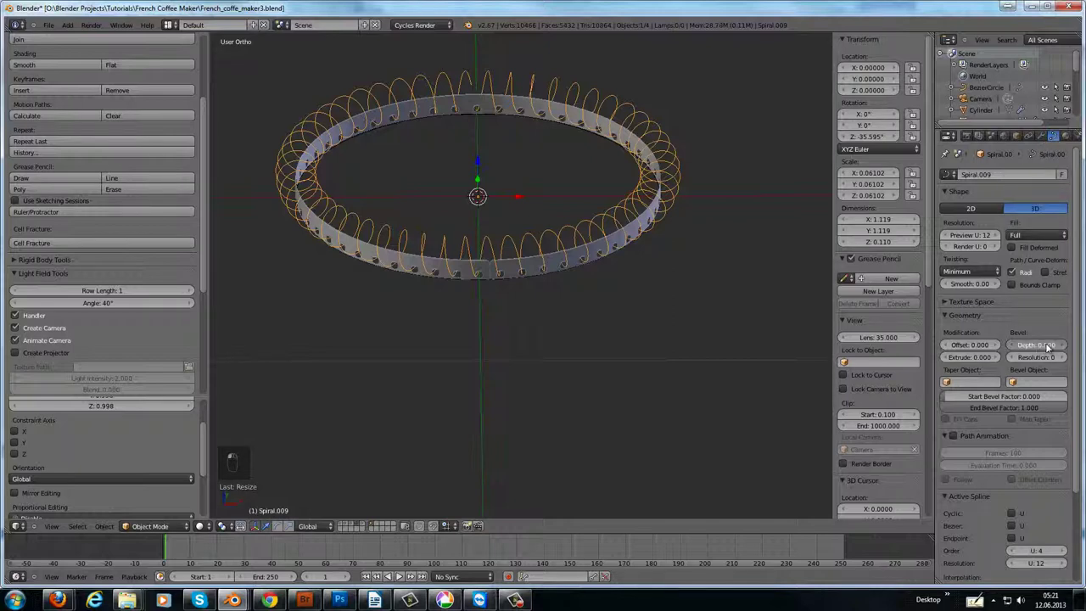
{"action": "left_click_drag", "start_coordinate": [1049, 348], "coordinate": [1049, 346]}
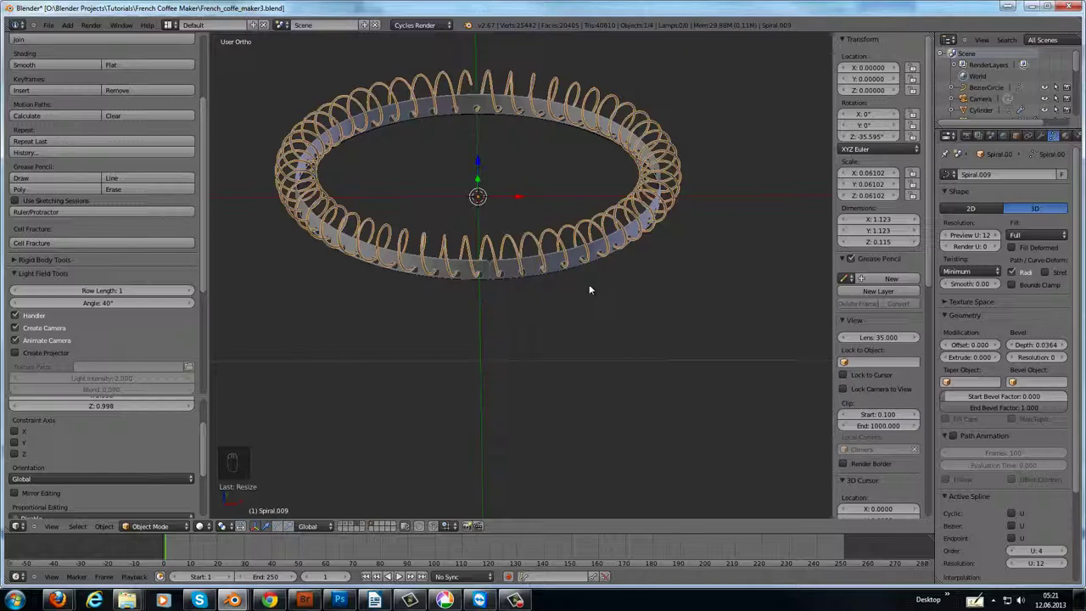
{"action": "middle_click_drag", "start_coordinate": [540, 196], "coordinate": [509, 181]}
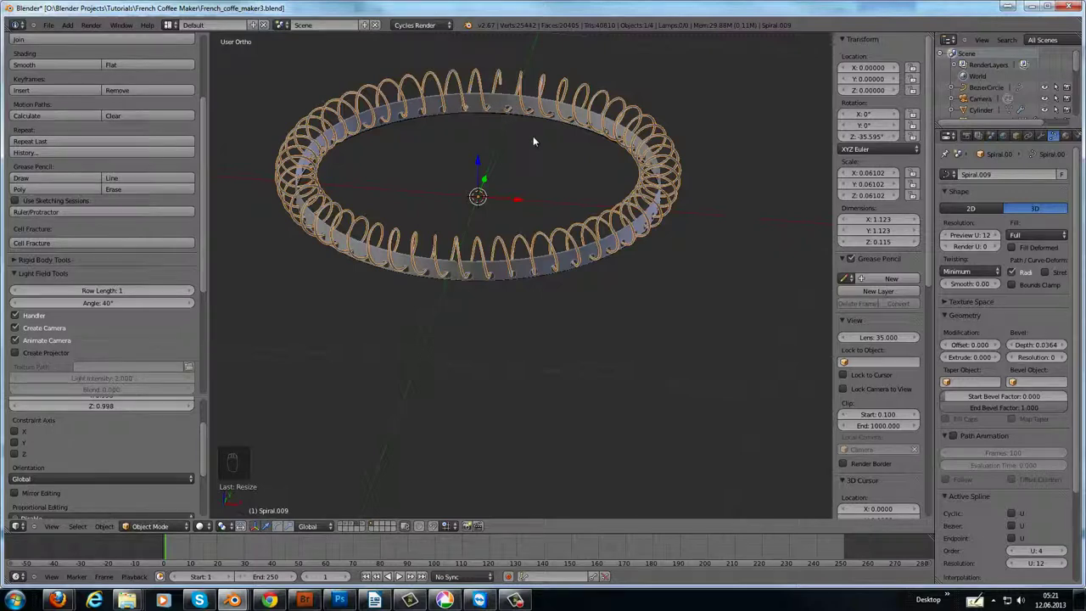
{"action": "middle_click_drag", "start_coordinate": [533, 136], "coordinate": [524, 164]}
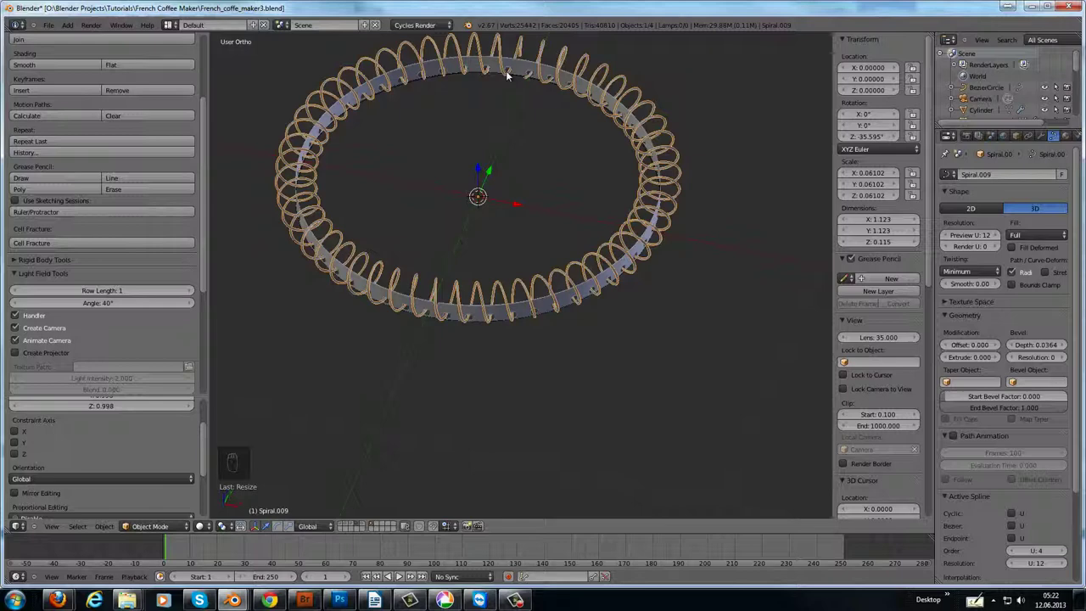
{"action": "mouse_move", "coordinate": [533, 96]}
{"action": "middle_mouse_down"}
{"action": "mouse_move", "coordinate": [543, 76]}
{"action": "mouse_move", "coordinate": [544, 110]}
{"action": "middle_mouse_up"}
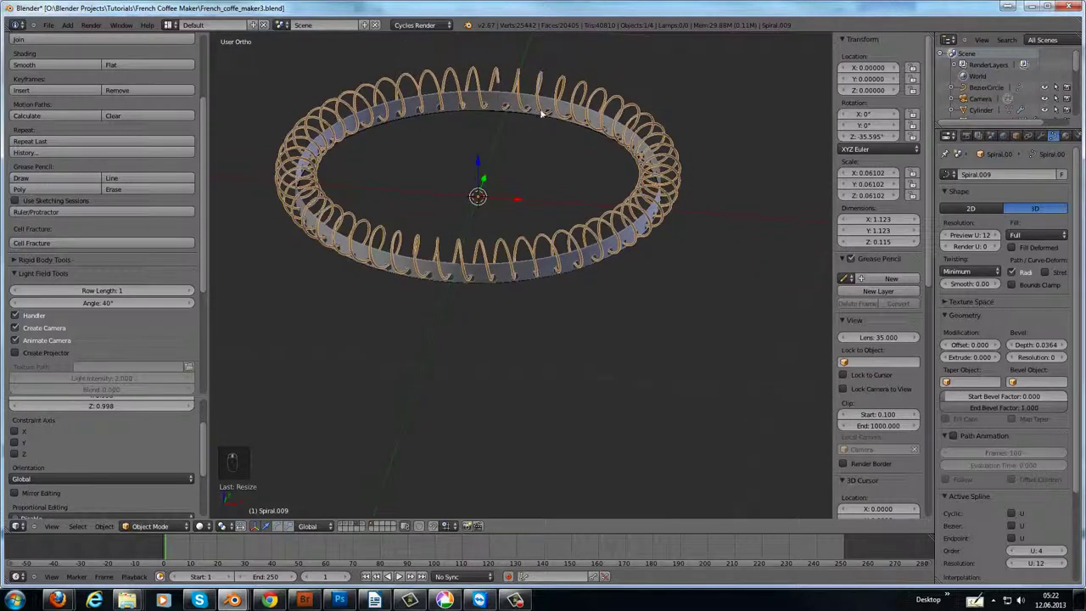